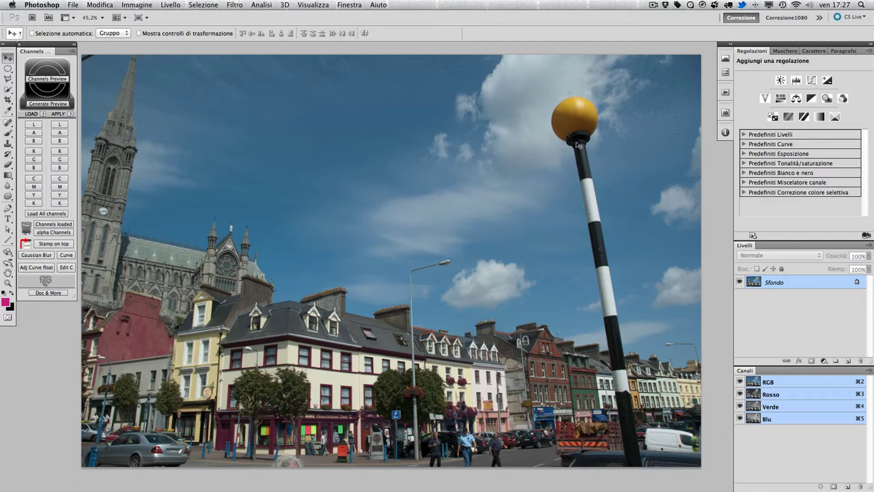
# Add a Soglia (Threshold) adjustment layer at level 128 above Sfondo.
pyautogui.click(823, 360)
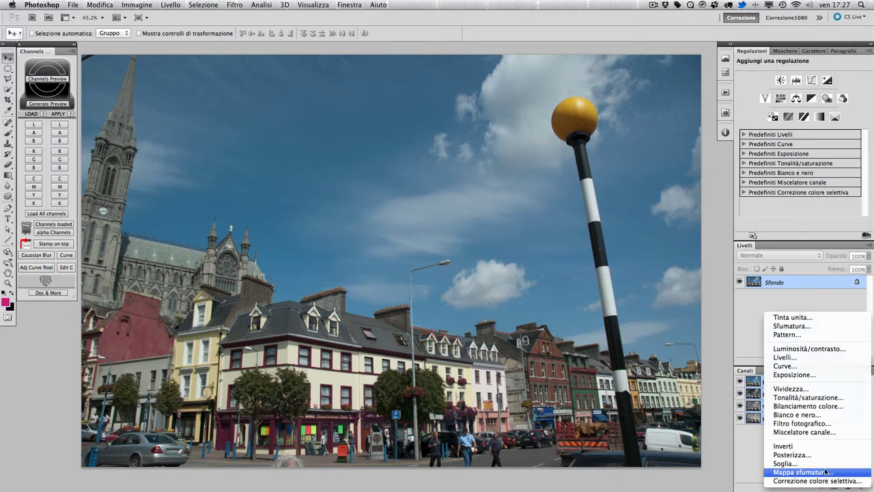
pyautogui.click(819, 461)
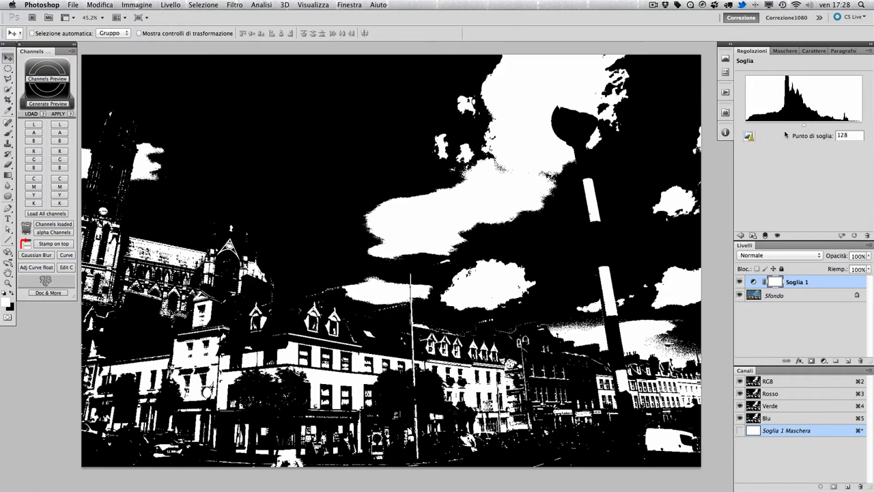
# Try Soglia 1 threshold levels around 50 and much higher, settling at 133.
pyautogui.moveTo(805, 126); pyautogui.dragTo(769, 127)
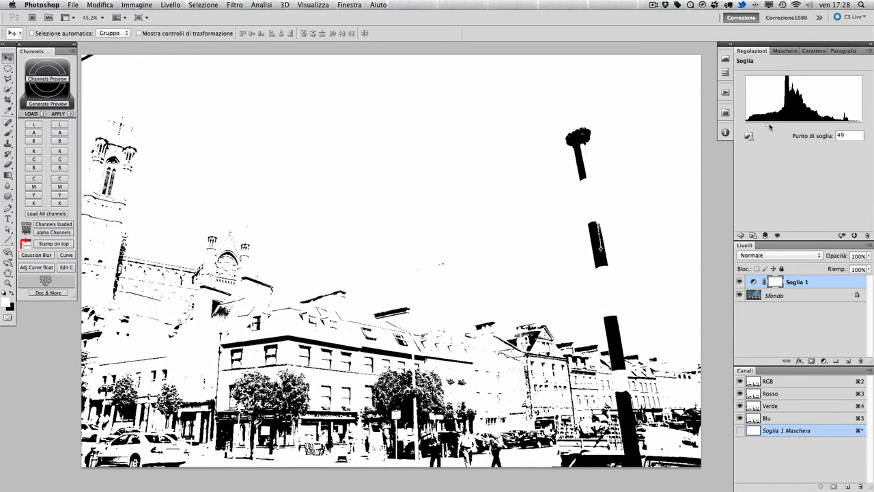
pyautogui.moveTo(770, 126); pyautogui.dragTo(768, 127)
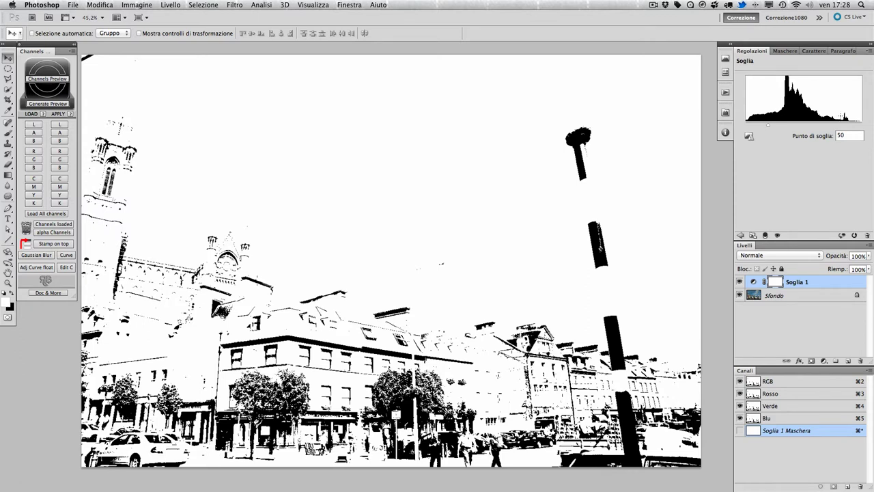
pyautogui.moveTo(768, 125); pyautogui.dragTo(836, 127)
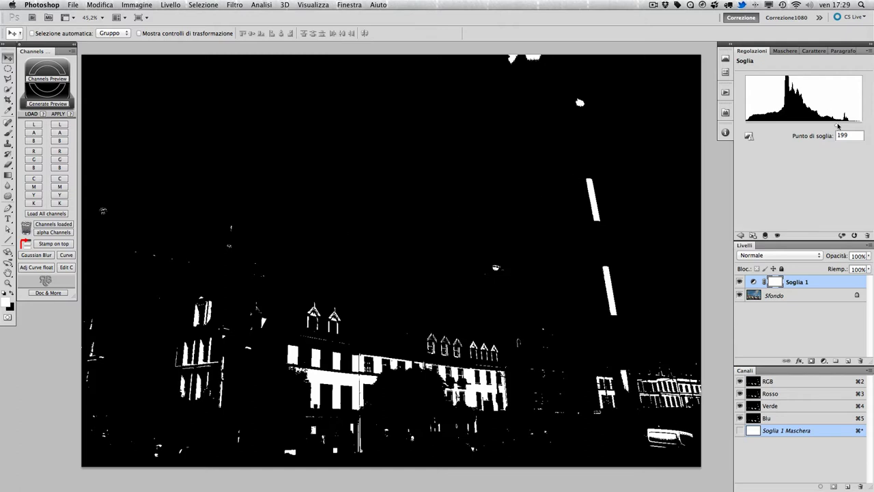
pyautogui.moveTo(836, 126); pyautogui.dragTo(807, 126)
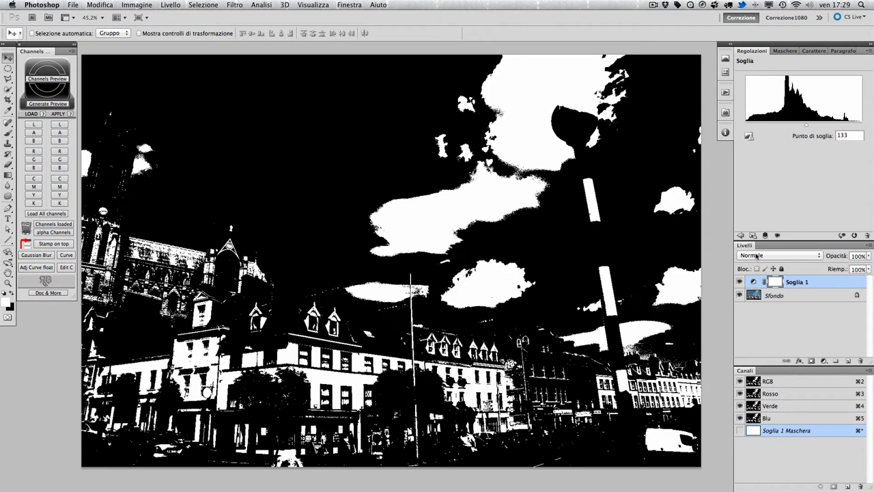
# Set Soglia 1 to Scurisci (Darken) blending and lower the threshold to reveal more sky.
pyautogui.click(756, 256)
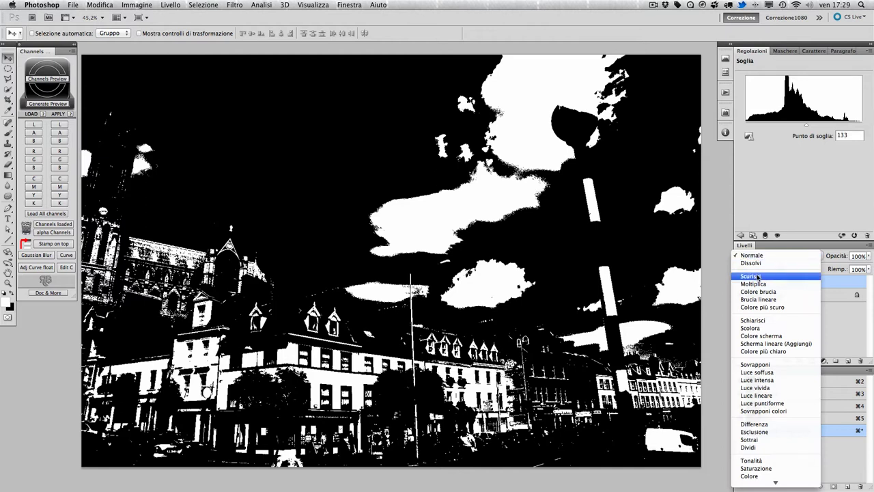
pyautogui.click(758, 276)
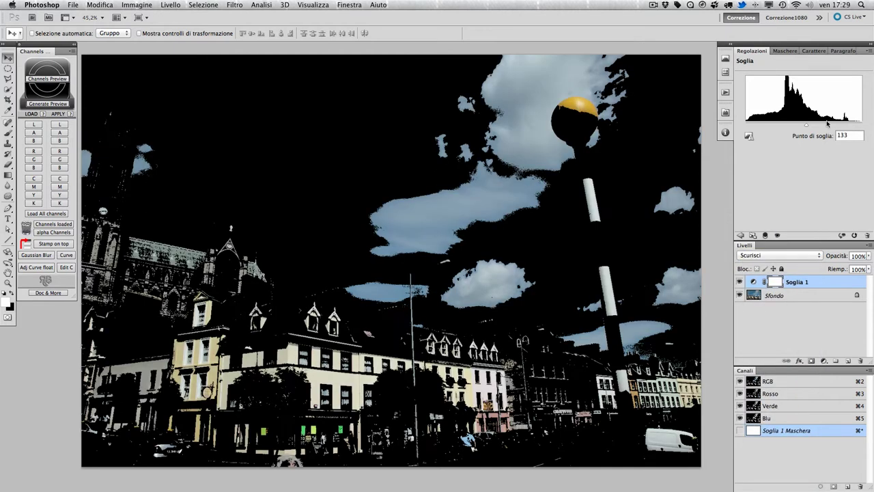
pyautogui.moveTo(806, 125); pyautogui.dragTo(794, 127)
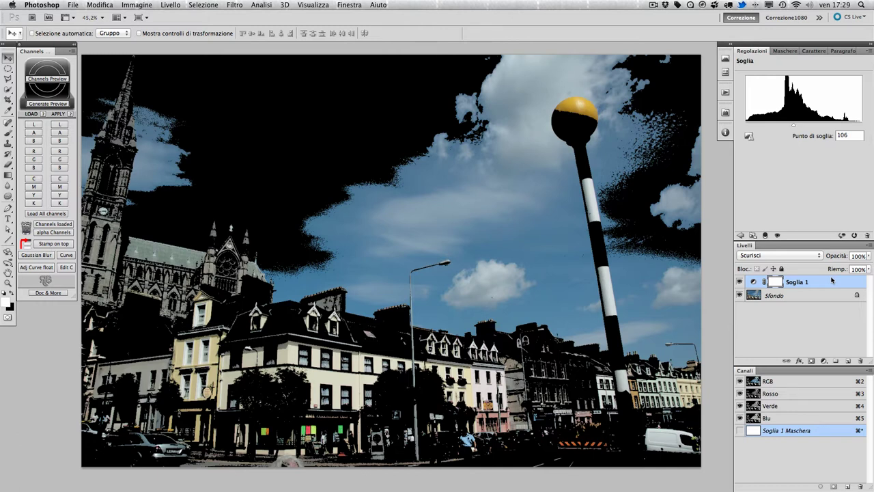
# Adjust the threshold through values near 81 and higher, ending around 116.
pyautogui.moveTo(794, 126); pyautogui.dragTo(780, 128)
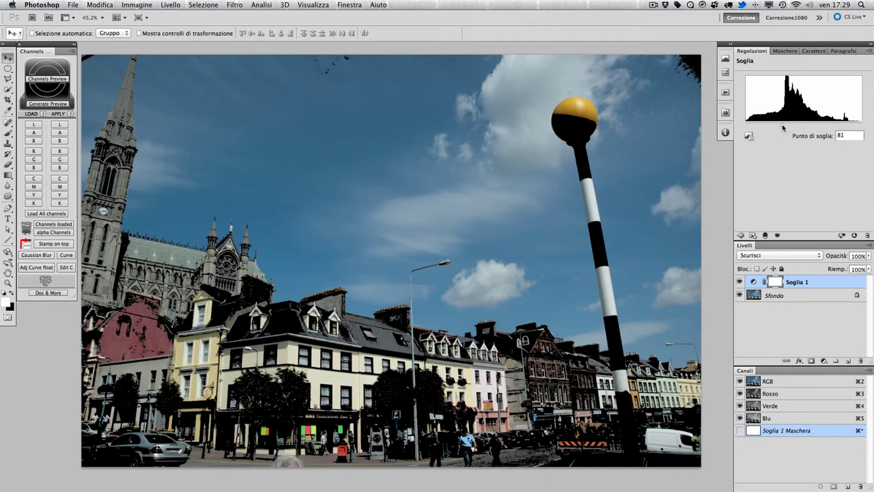
pyautogui.moveTo(780, 127); pyautogui.dragTo(782, 128)
pyautogui.moveTo(782, 127)
pyautogui.mouseDown()
pyautogui.moveTo(822, 127)
pyautogui.moveTo(798, 128)
pyautogui.mouseUp()
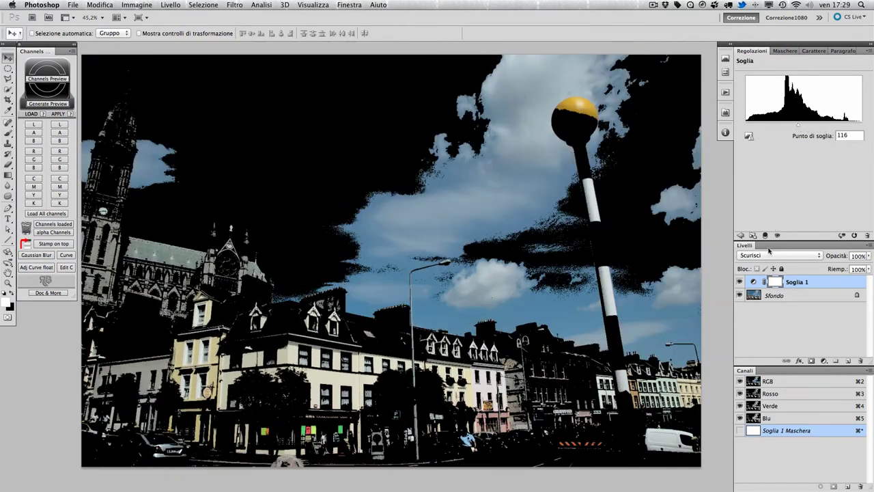
# Try Schiarisci (Lighten) blending on Soglia 1 with the threshold at 125.
pyautogui.click(763, 255)
pyautogui.click(751, 300)
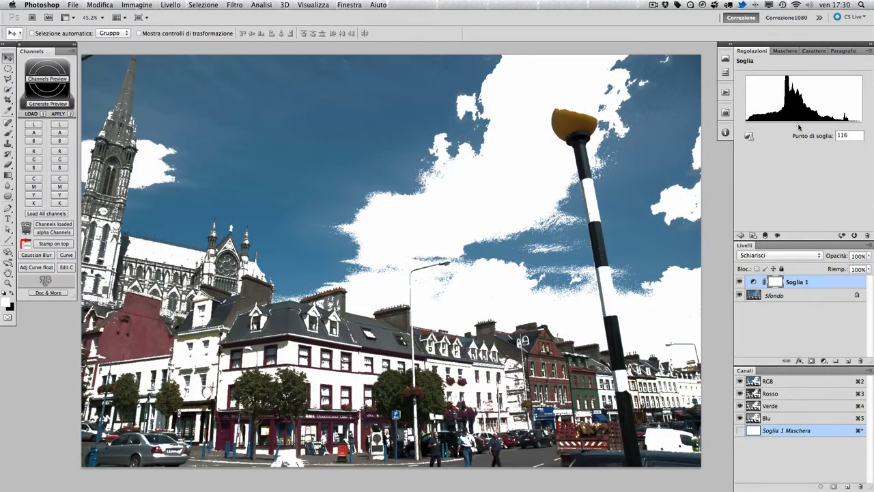
pyautogui.moveTo(798, 127); pyautogui.dragTo(802, 127)
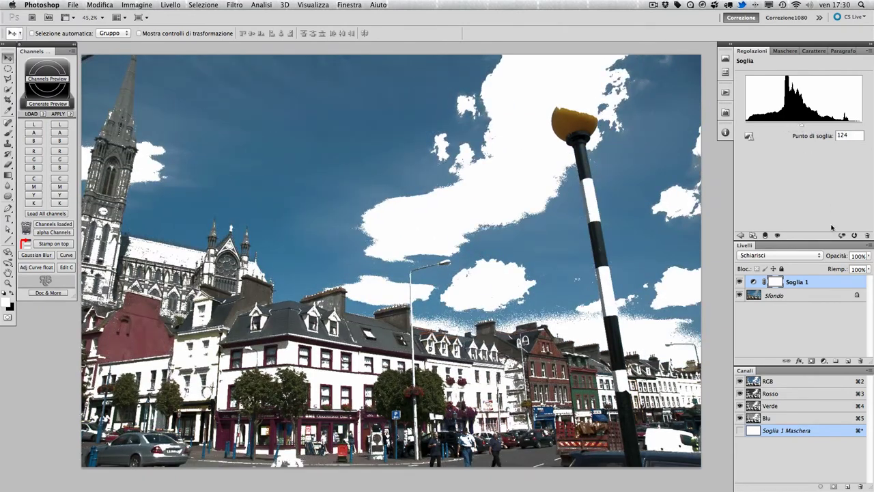
# Delete Soglia 1 and add an empty Livello 1 above Sfondo.
pyautogui.moveTo(834, 283); pyautogui.dragTo(858, 360)
pyautogui.click(847, 360)
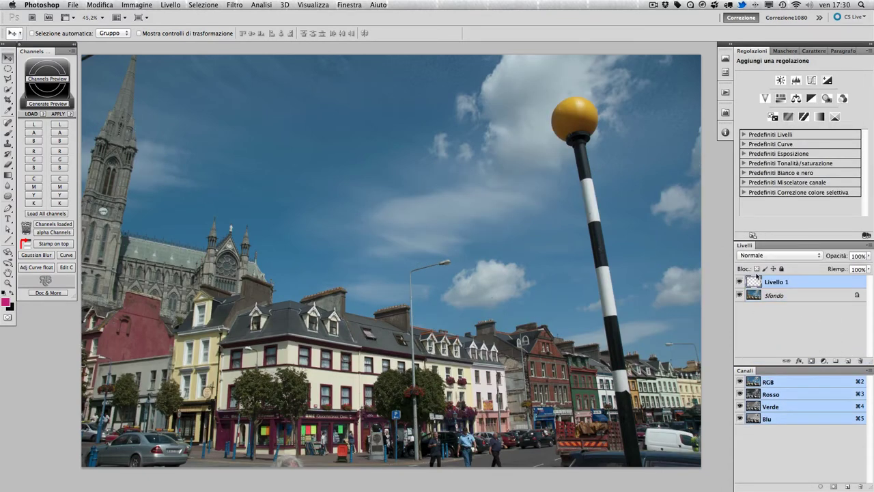
# Fill Livello 1 with Grigio 50% via Modifica > Riempi and open its Stile livello options.
pyautogui.click(101, 5)
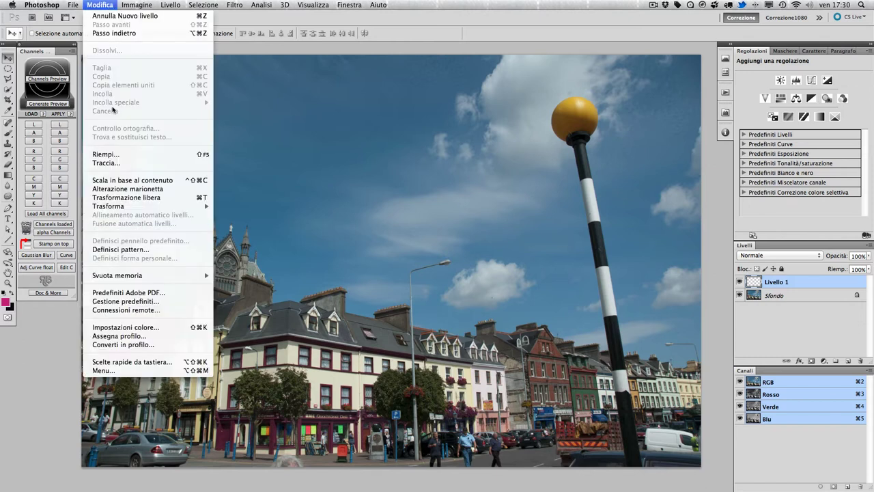
pyautogui.click(106, 154)
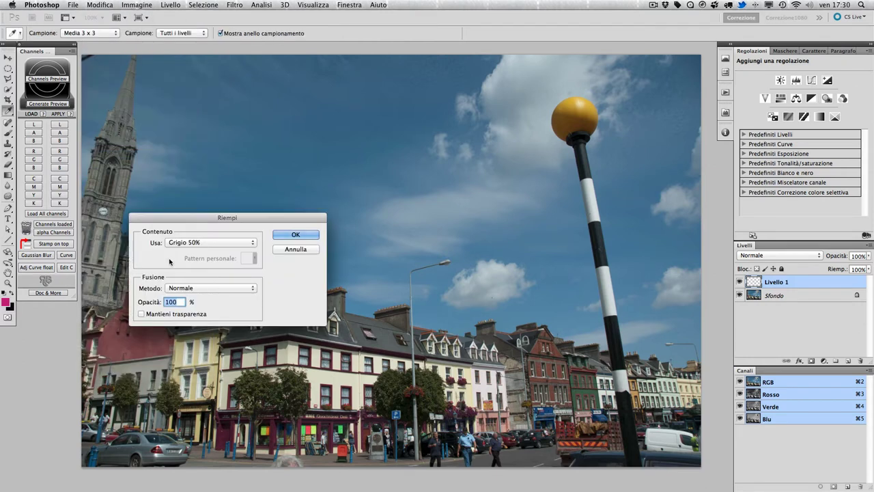
pyautogui.click(309, 235)
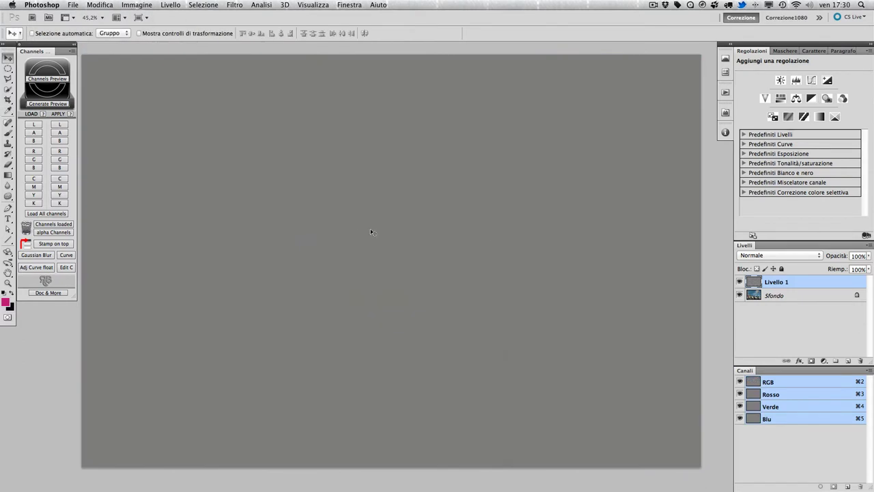
pyautogui.doubleClick(814, 283)
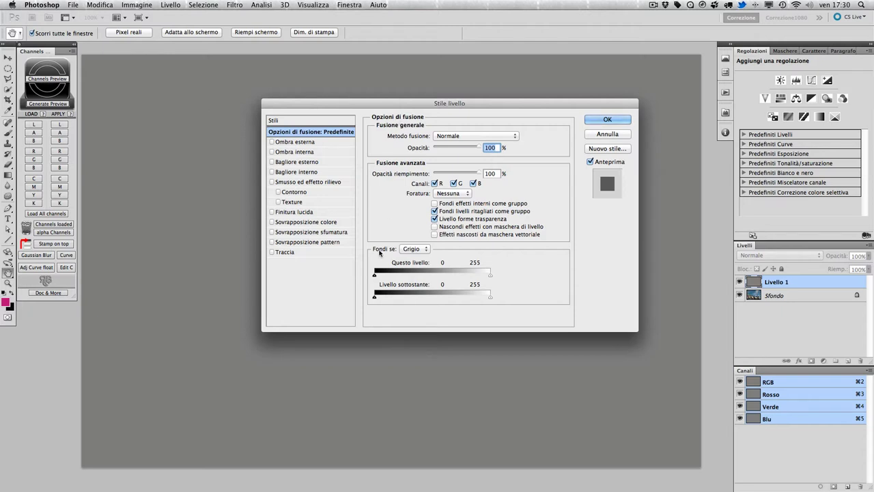
# Leave Fondi se on Grigio and move the Stile livello dialog to the upper right.
pyautogui.click(416, 249)
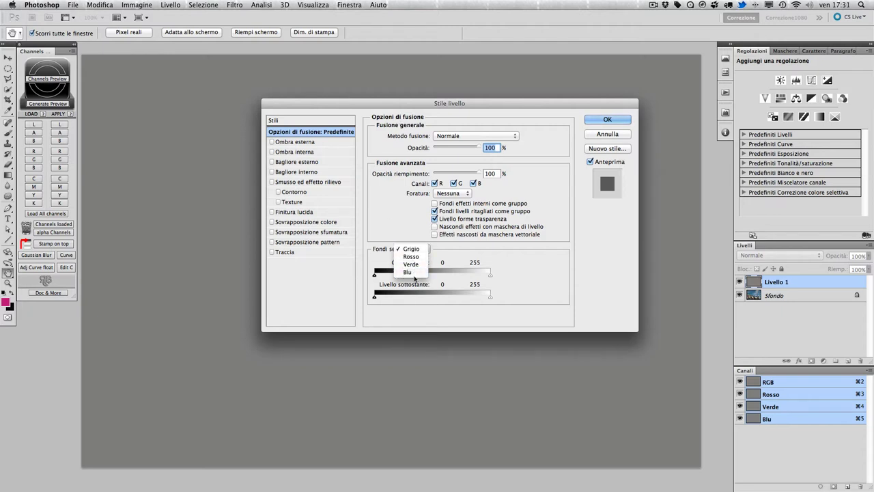
pyautogui.click(415, 250)
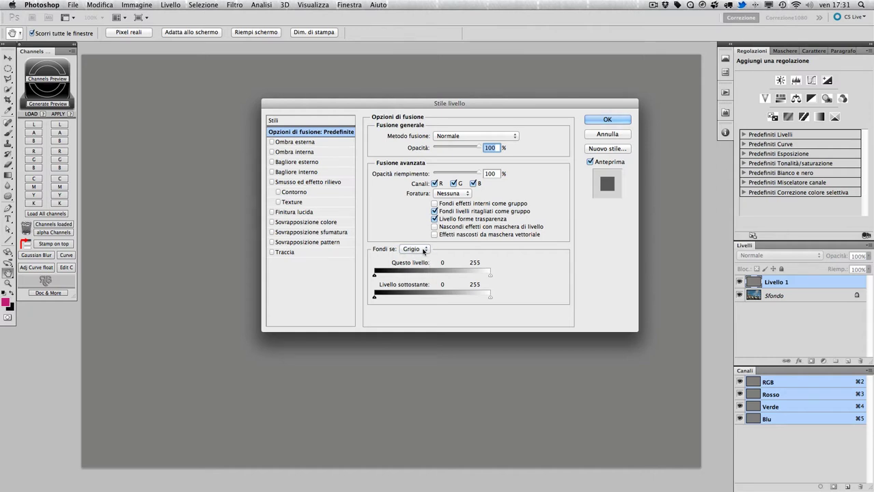
pyautogui.click(423, 250)
pyautogui.click(409, 280)
pyautogui.moveTo(444, 104)
pyautogui.mouseDown()
pyautogui.moveTo(560, 78)
pyautogui.moveTo(656, 16)
pyautogui.mouseUp()
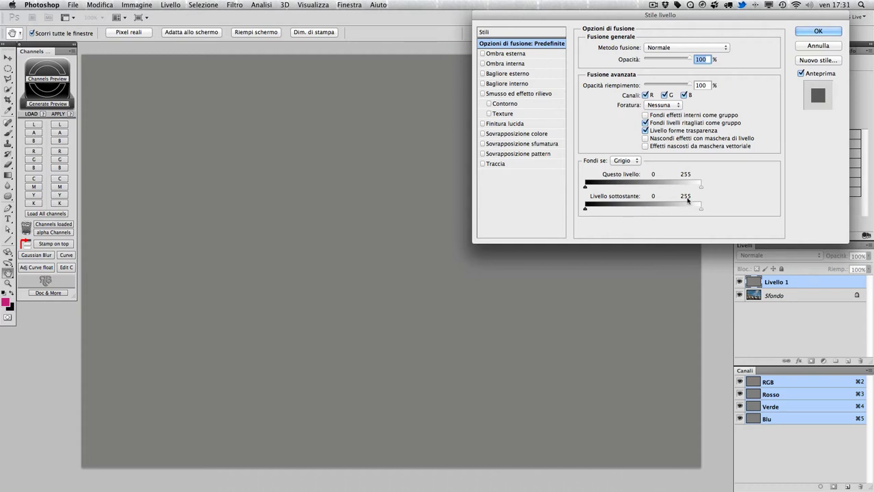
pyautogui.moveTo(585, 211); pyautogui.dragTo(592, 210)
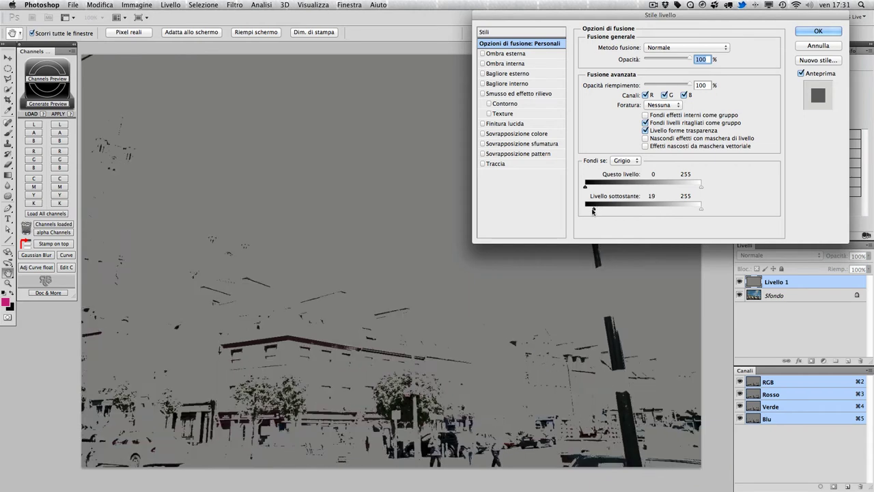
pyautogui.moveTo(592, 211); pyautogui.dragTo(586, 207)
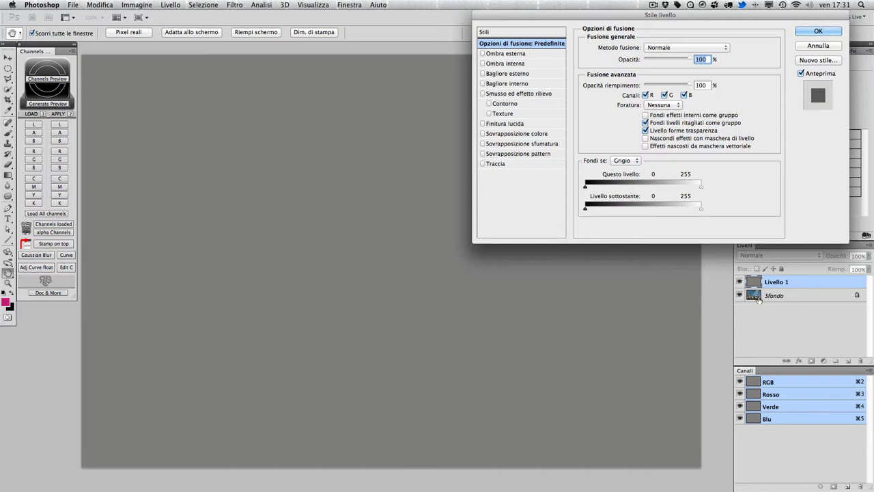
pyautogui.moveTo(584, 209); pyautogui.dragTo(625, 211)
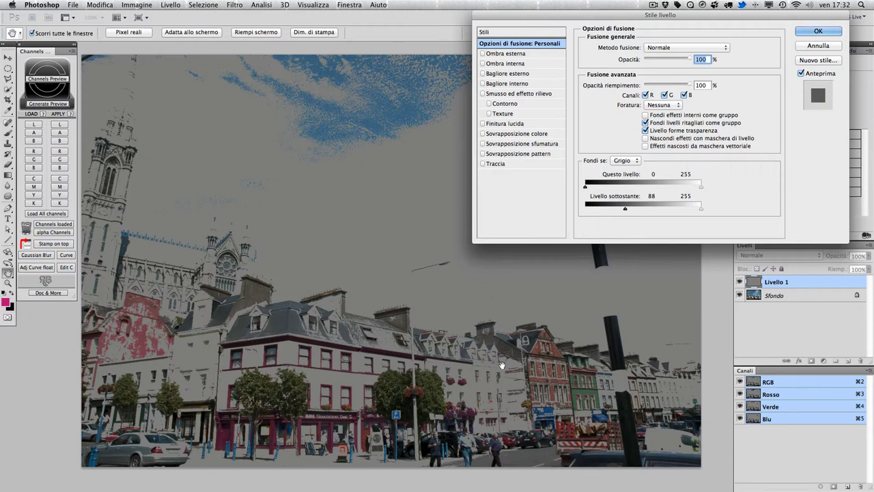
pyautogui.moveTo(624, 210); pyautogui.dragTo(577, 213)
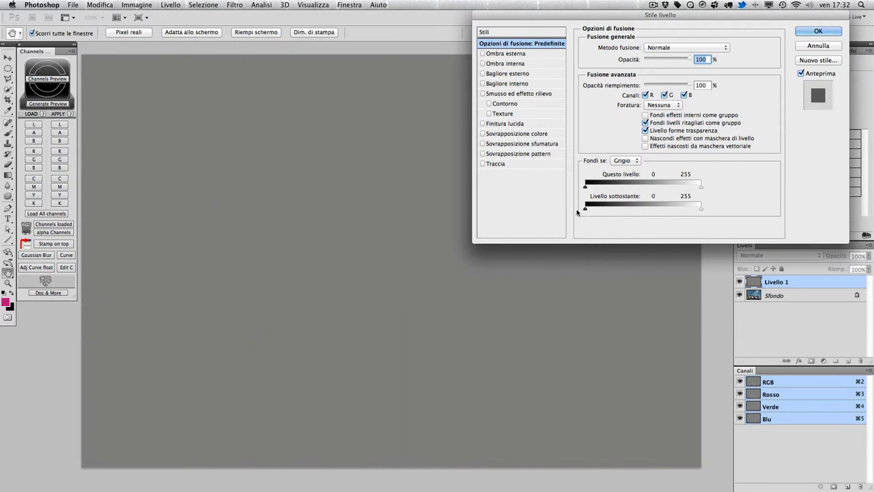
pyautogui.moveTo(700, 211); pyautogui.dragTo(642, 211)
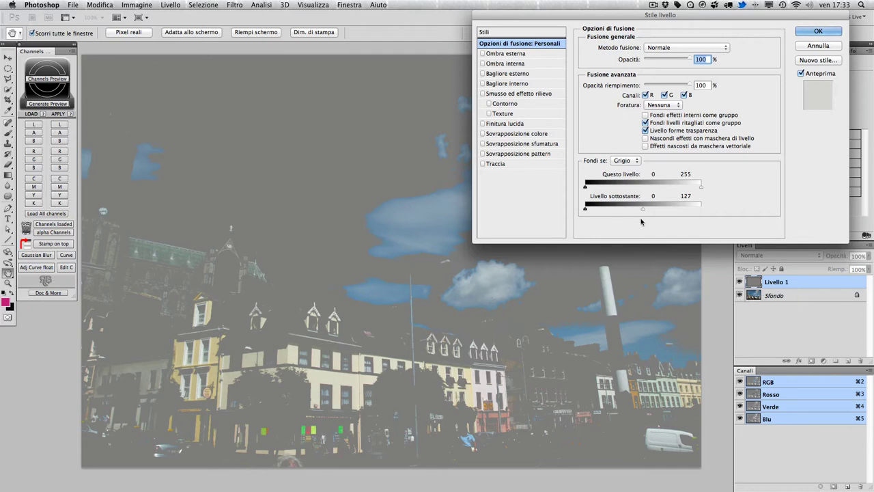
pyautogui.moveTo(642, 208); pyautogui.dragTo(726, 208)
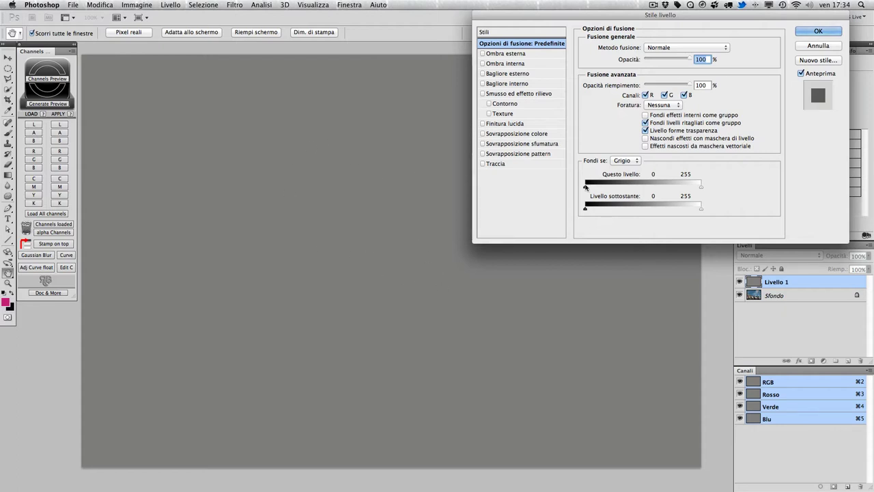
pyautogui.moveTo(584, 186); pyautogui.dragTo(577, 193)
pyautogui.moveTo(701, 190); pyautogui.dragTo(713, 190)
pyautogui.moveTo(585, 188); pyautogui.dragTo(644, 189)
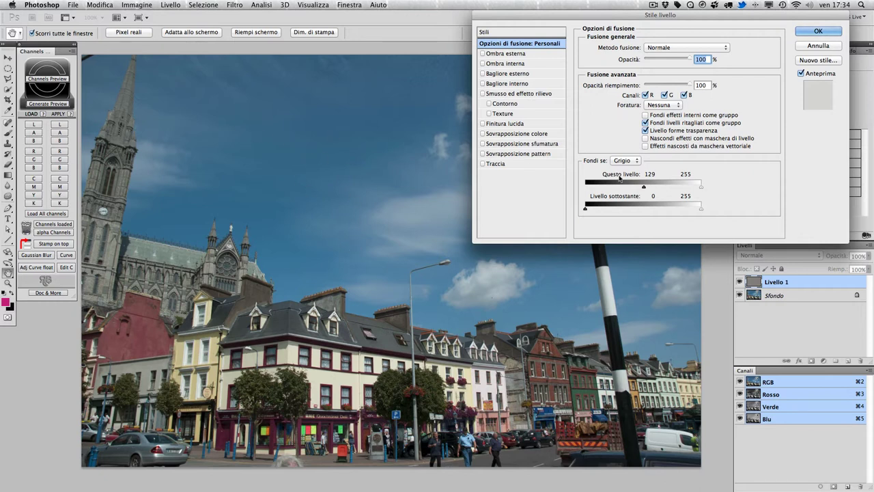
pyautogui.moveTo(644, 188); pyautogui.dragTo(643, 189)
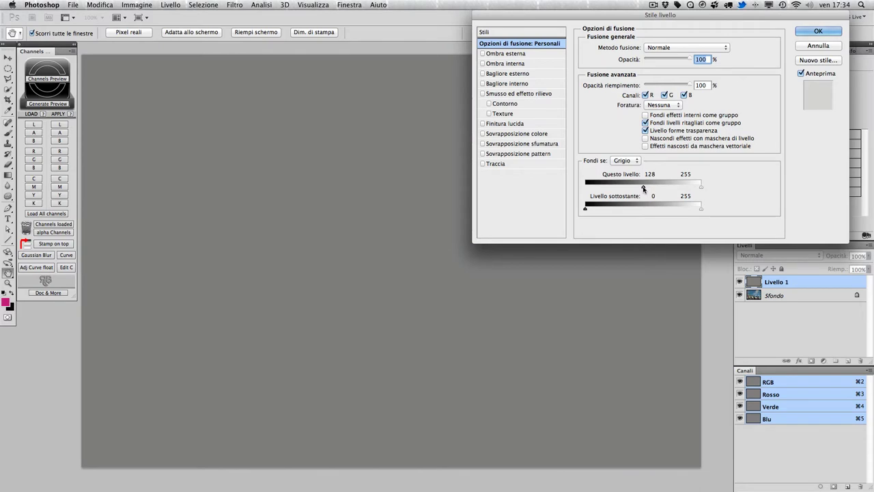
pyautogui.moveTo(643, 189); pyautogui.dragTo(643, 188)
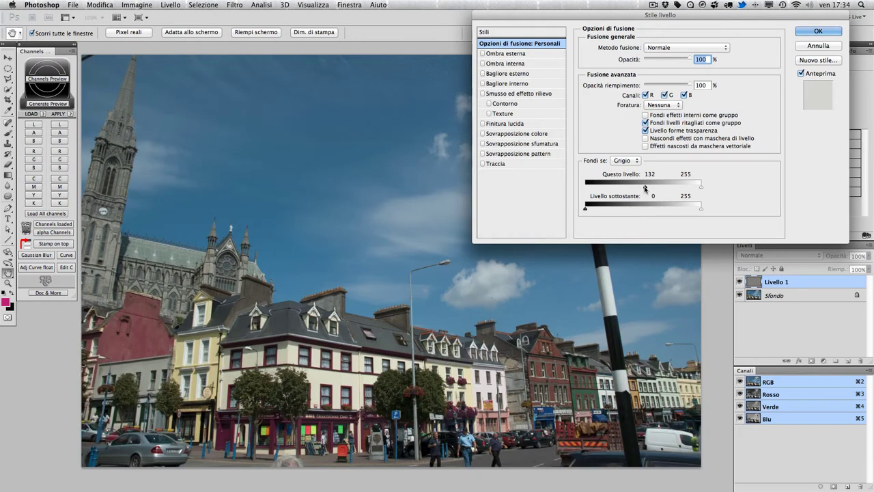
pyautogui.moveTo(644, 189); pyautogui.dragTo(579, 190)
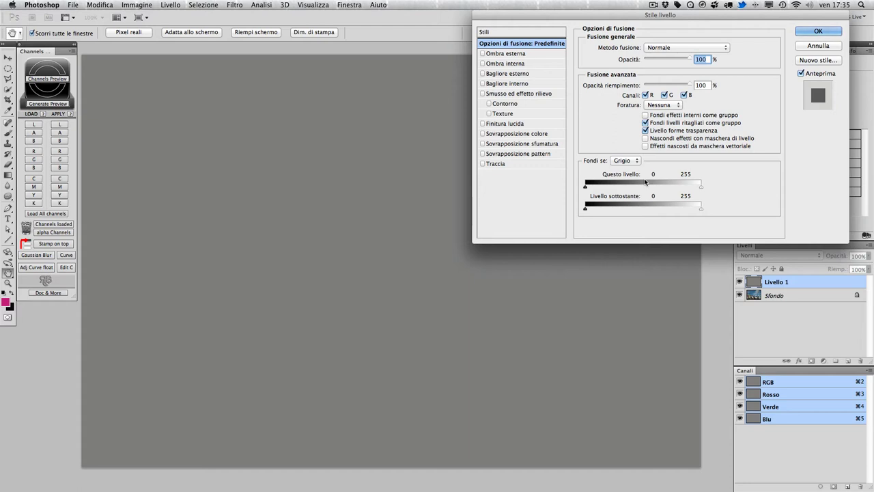
# Cancel Stile livello, delete the grey Livello 1, and add a new empty layer.
pyautogui.click(819, 31)
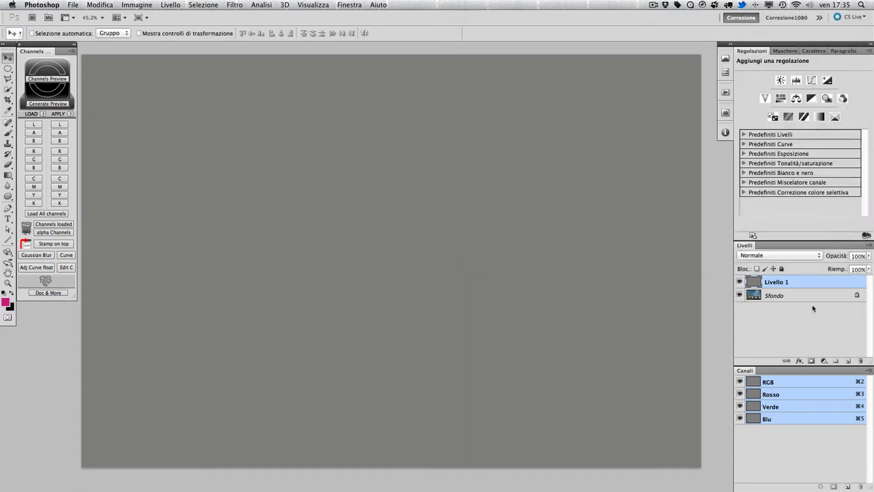
pyautogui.moveTo(822, 285); pyautogui.dragTo(860, 361)
pyautogui.click(845, 360)
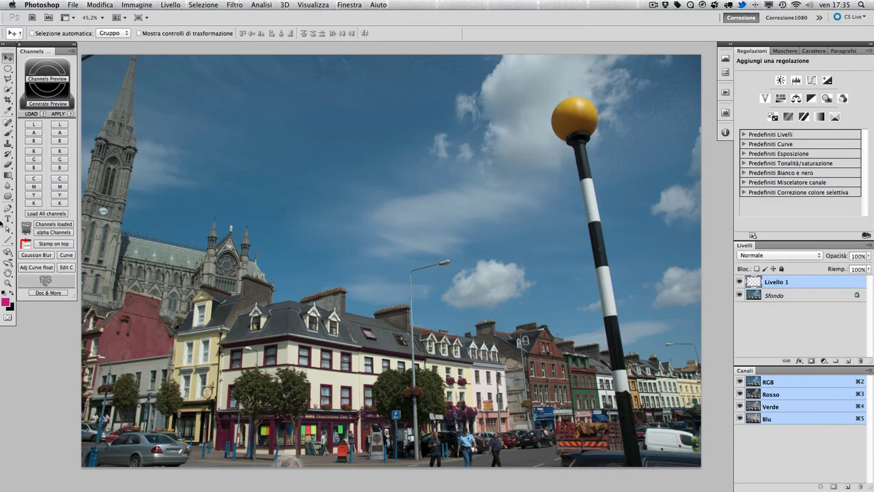
# Fill the new layer with a linear black-to-white gradient running left to right.
pyautogui.click(8, 175)
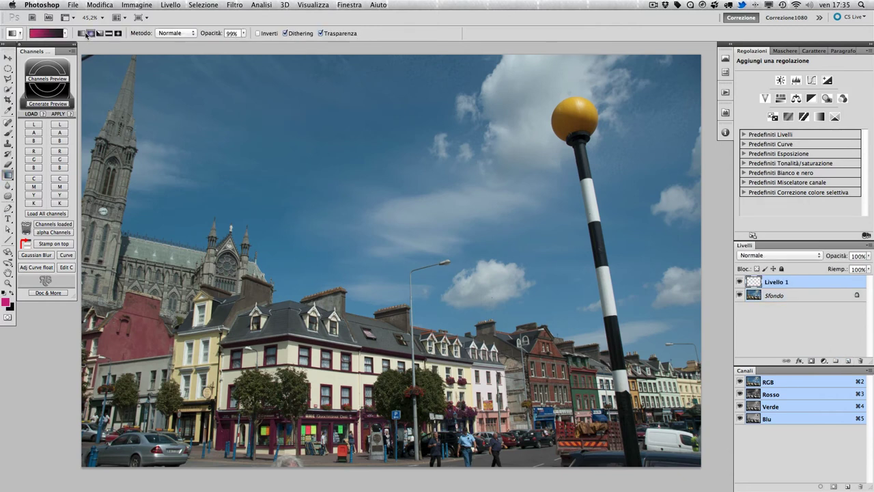
pyautogui.click(82, 33)
pyautogui.click(65, 34)
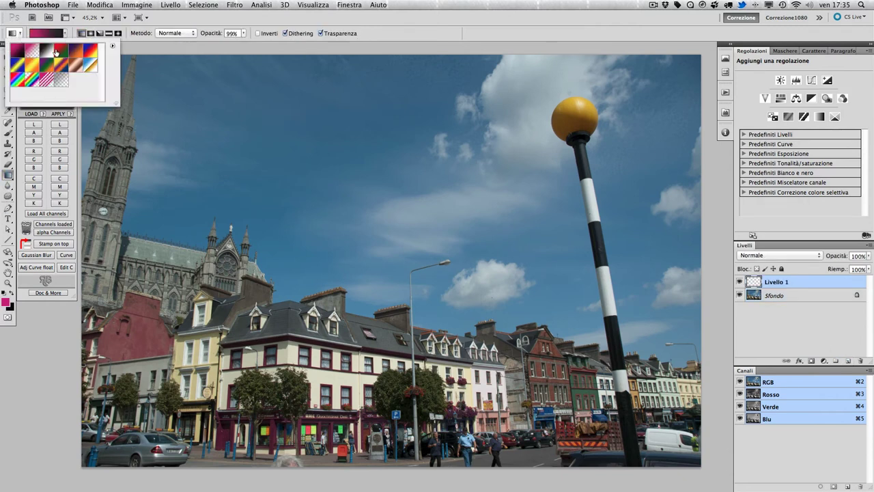
pyautogui.click(48, 50)
pyautogui.click(410, 29)
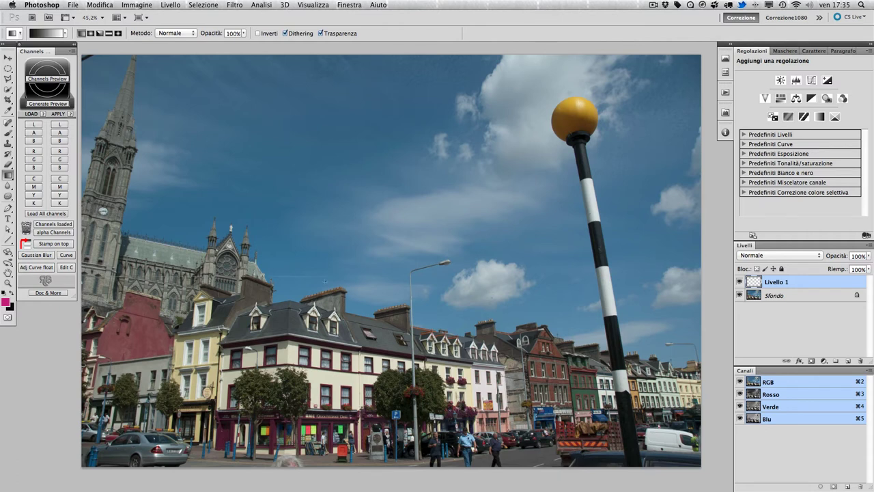
pyautogui.moveTo(671, 278); pyautogui.dragTo(669, 279)
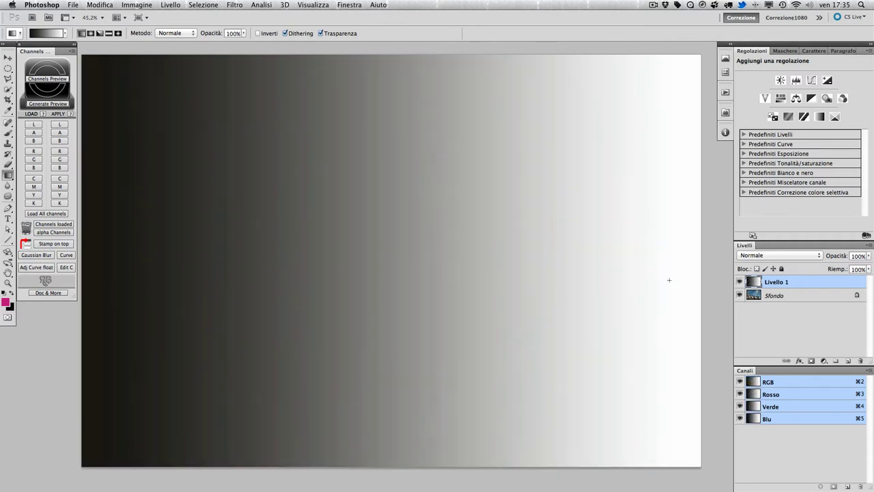
# Open Stile livello for the gradient layer, test the Underlying Layer sliders, then restore 0–255.
pyautogui.doubleClick(855, 286)
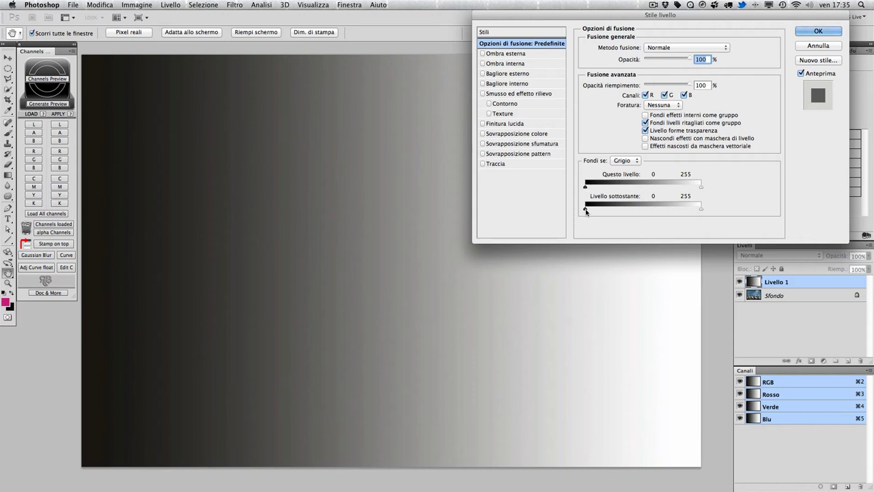
pyautogui.moveTo(585, 208)
pyautogui.mouseDown()
pyautogui.moveTo(627, 213)
pyautogui.moveTo(585, 208)
pyautogui.mouseUp()
pyautogui.moveTo(699, 212); pyautogui.dragTo(659, 210)
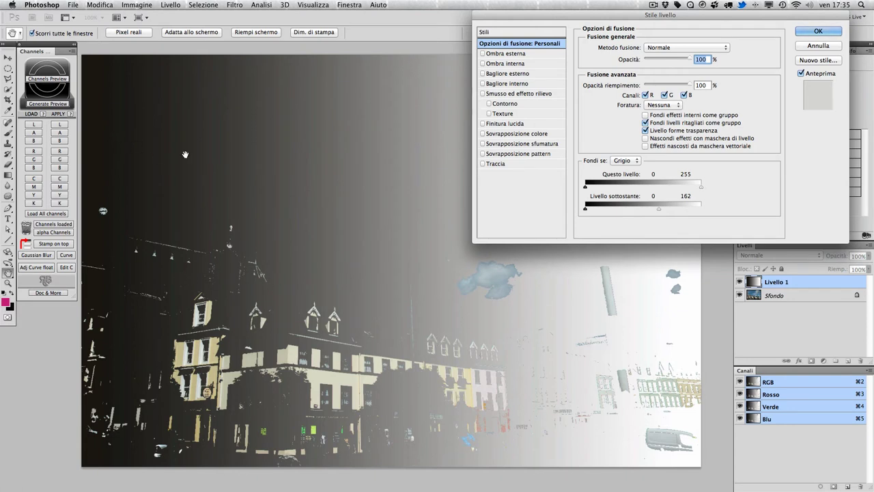
pyautogui.moveTo(659, 208); pyautogui.dragTo(709, 212)
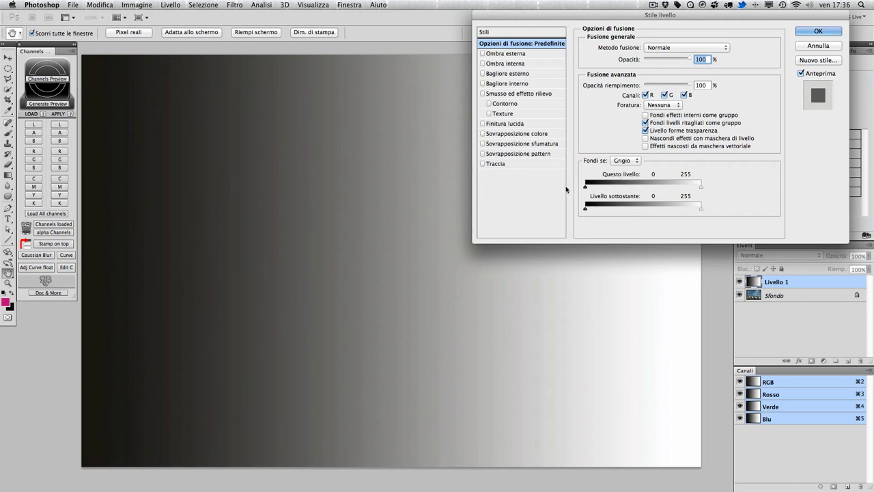
# Test the This Layer Blend If sliders, then return them to 0 and 255.
pyautogui.moveTo(585, 186); pyautogui.dragTo(630, 192)
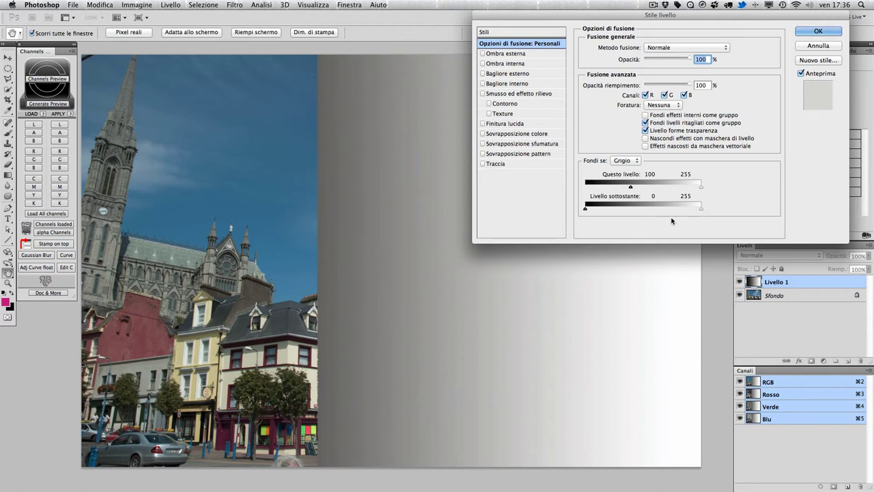
pyautogui.moveTo(631, 189)
pyautogui.mouseDown()
pyautogui.moveTo(594, 188)
pyautogui.moveTo(630, 187)
pyautogui.mouseUp()
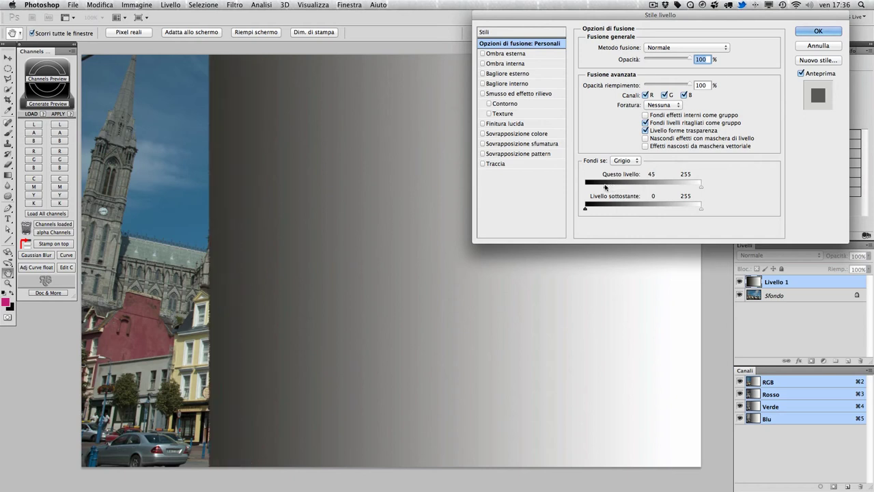
pyautogui.moveTo(631, 187)
pyautogui.mouseDown()
pyautogui.moveTo(597, 185)
pyautogui.moveTo(618, 185)
pyautogui.mouseUp()
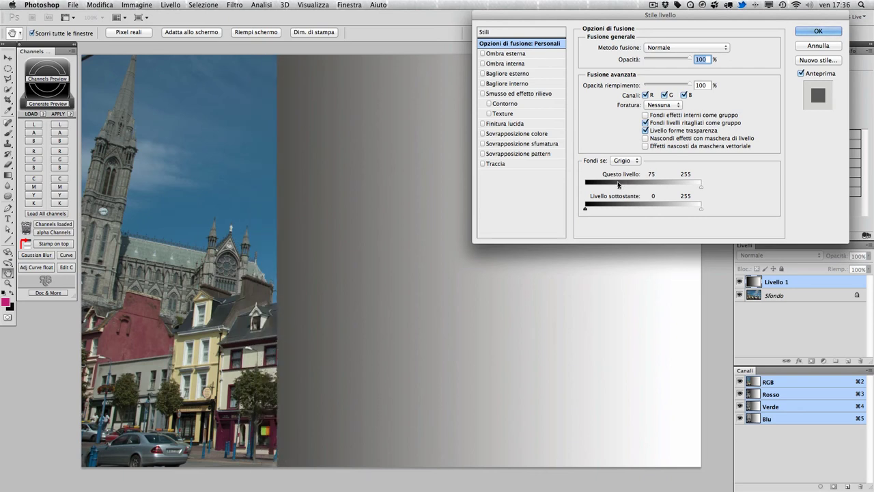
pyautogui.moveTo(617, 185); pyautogui.dragTo(584, 185)
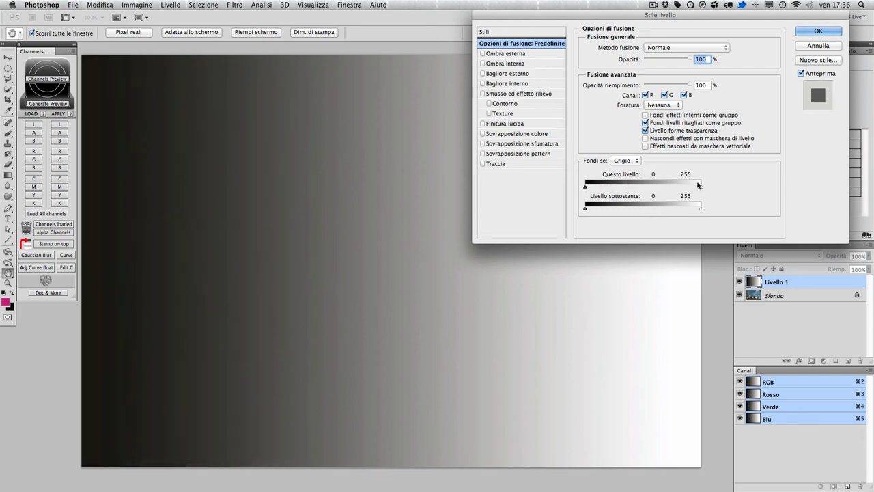
pyautogui.moveTo(702, 190); pyautogui.dragTo(626, 189)
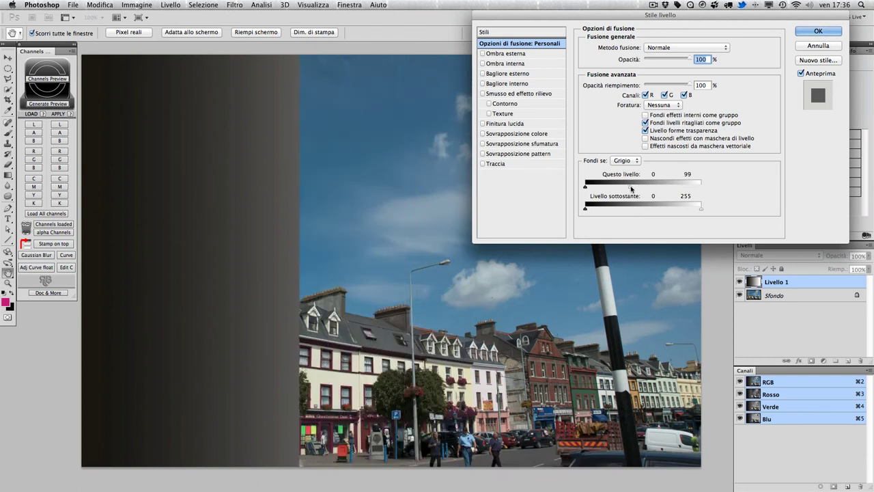
pyautogui.moveTo(631, 189); pyautogui.dragTo(700, 186)
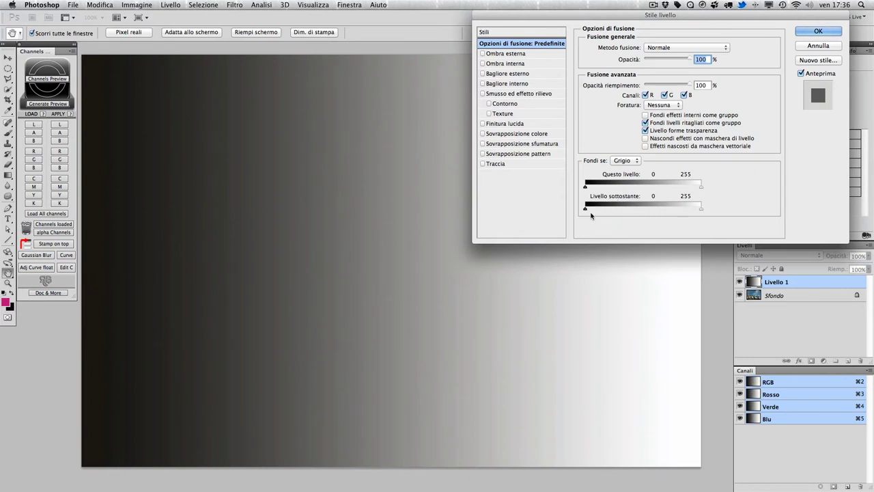
# Set Blend If to 77–220 for this layer and 30–168 underlying, then apply.
pyautogui.moveTo(583, 209); pyautogui.dragTo(599, 208)
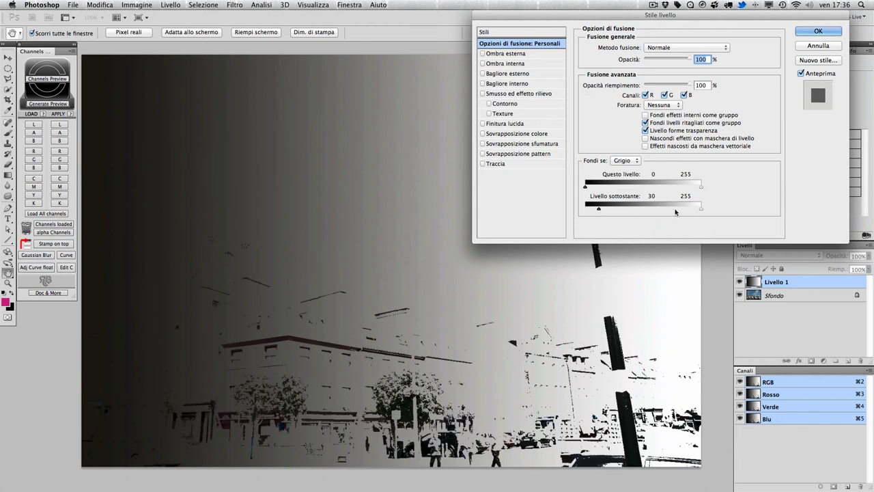
pyautogui.moveTo(701, 207); pyautogui.dragTo(661, 207)
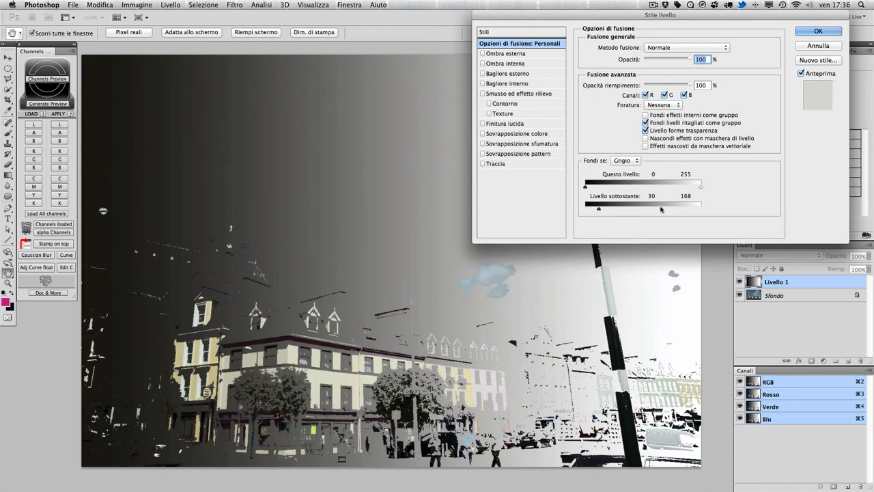
pyautogui.moveTo(585, 185); pyautogui.dragTo(620, 188)
pyautogui.moveTo(701, 186); pyautogui.dragTo(684, 191)
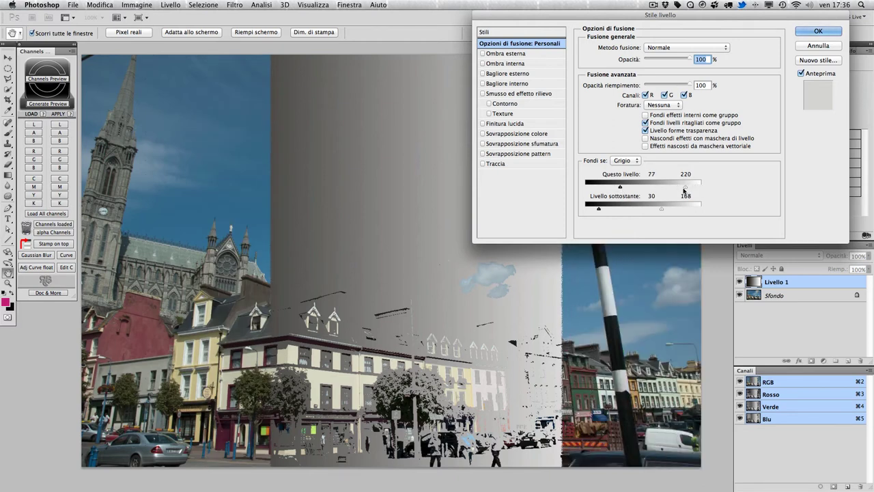
pyautogui.click(817, 31)
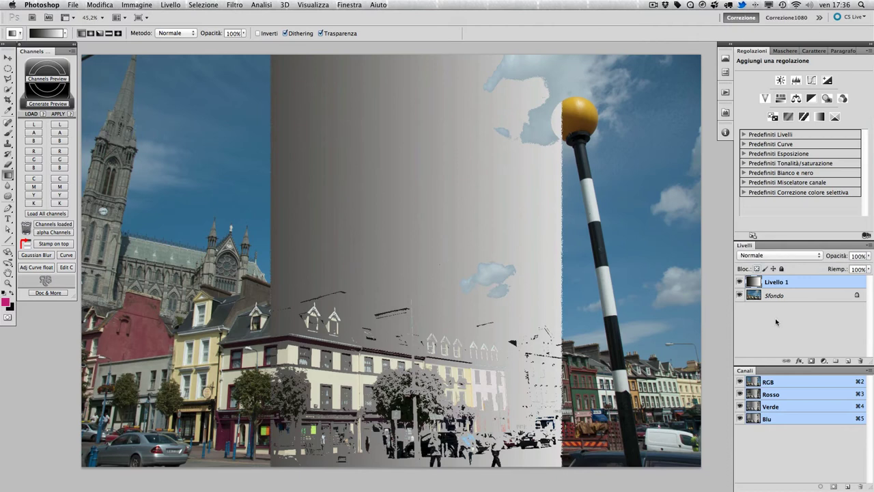
# Add then remove a layer mask, and reset the gradient layer's Blend If ranges to 0–255.
pyautogui.click(812, 360)
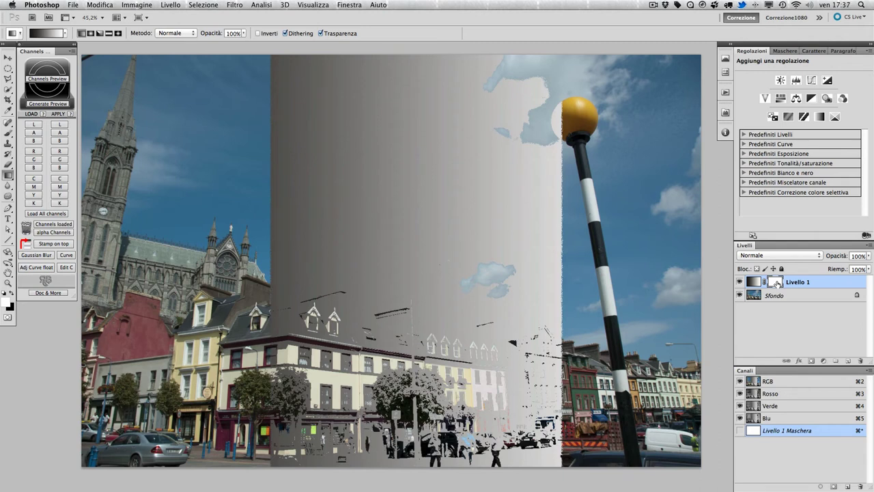
pyautogui.moveTo(777, 284); pyautogui.dragTo(860, 362)
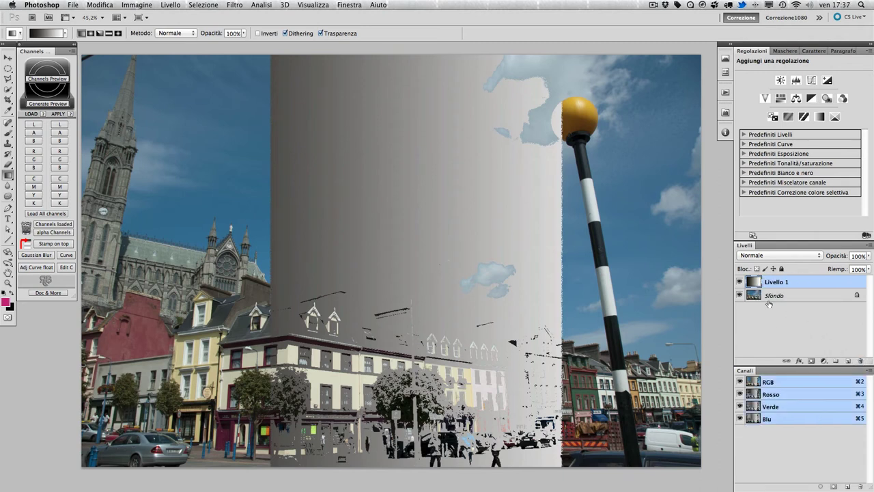
pyautogui.doubleClick(840, 284)
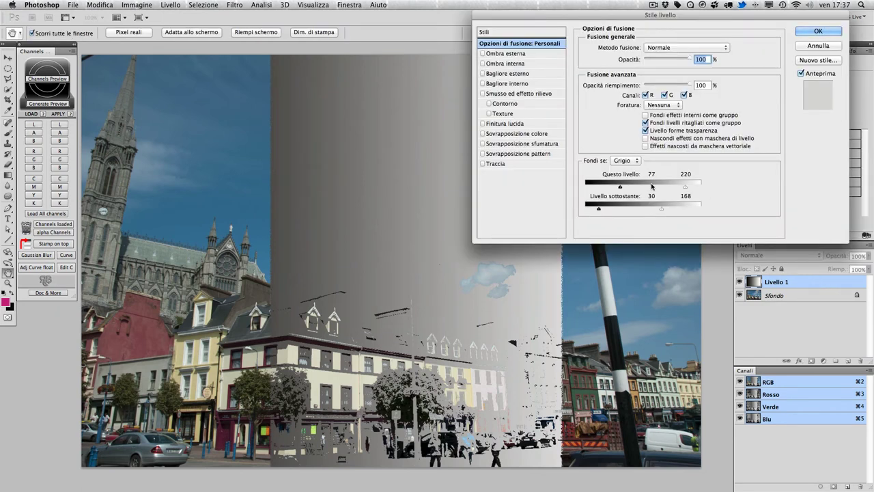
pyautogui.moveTo(685, 188); pyautogui.dragTo(700, 186)
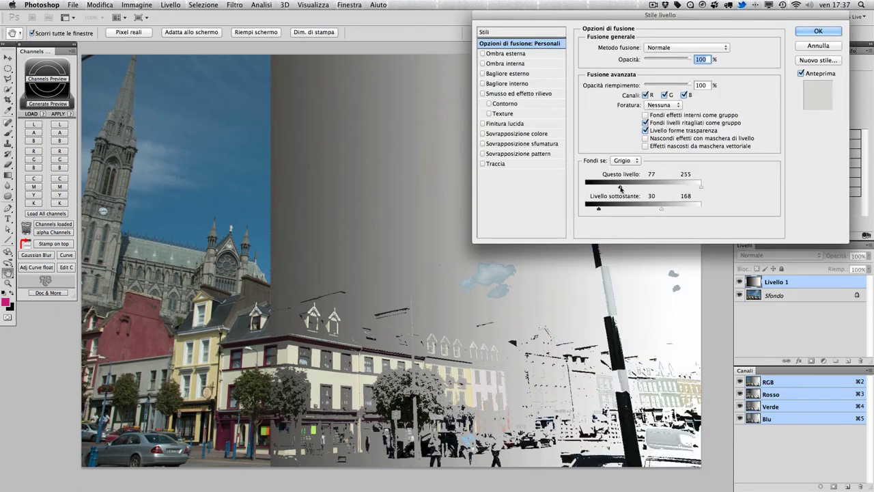
pyautogui.moveTo(620, 186); pyautogui.dragTo(586, 187)
pyautogui.moveTo(661, 208); pyautogui.dragTo(701, 208)
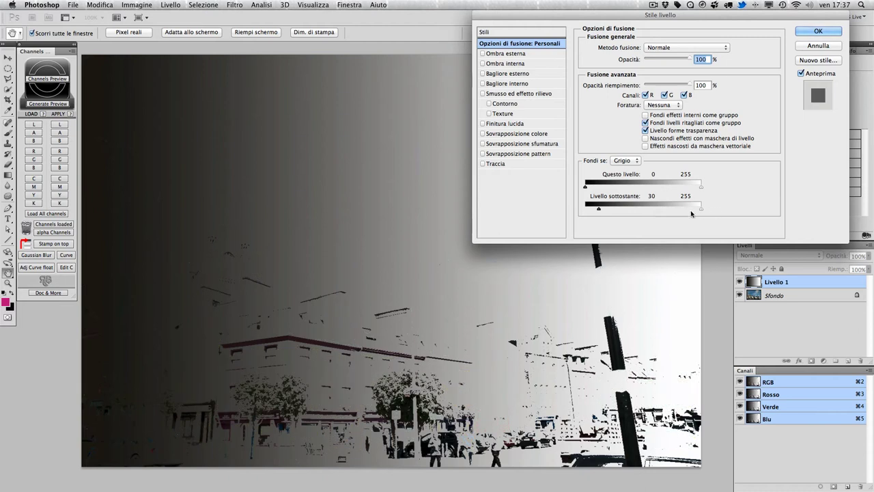
pyautogui.moveTo(599, 208)
pyautogui.mouseDown()
pyautogui.moveTo(576, 210)
pyautogui.moveTo(593, 189)
pyautogui.mouseUp()
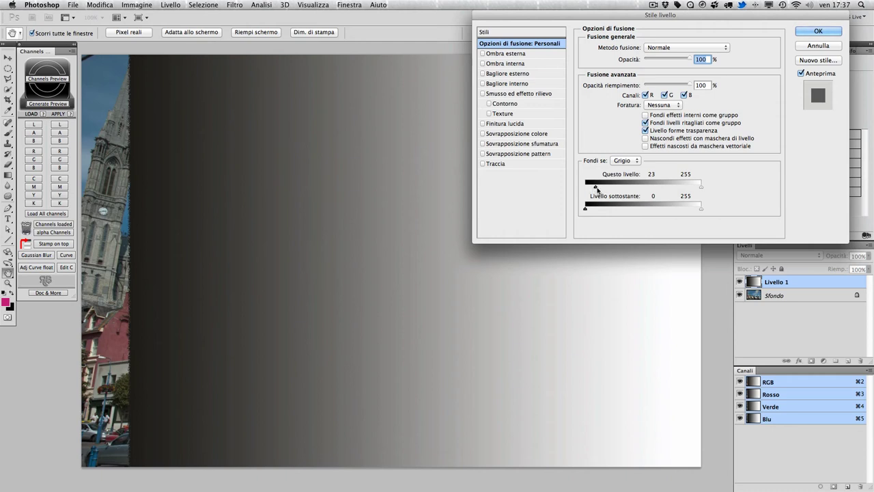
# Experiment with Alt-split dark cutoff sliders, close Layer Style, and delete the gradient Livello 1.
pyautogui.press('alt')
pyautogui.press('alt')
pyautogui.moveTo(596, 187)
pyautogui.mouseDown()
pyautogui.moveTo(623, 189)
pyautogui.moveTo(576, 189)
pyautogui.mouseUp()
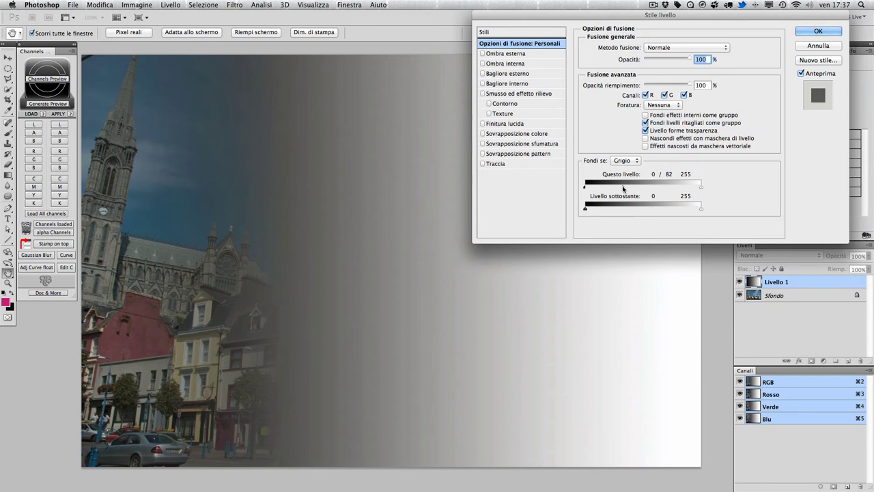
pyautogui.moveTo(623, 188)
pyautogui.mouseDown()
pyautogui.moveTo(576, 190)
pyautogui.moveTo(614, 190)
pyautogui.mouseUp()
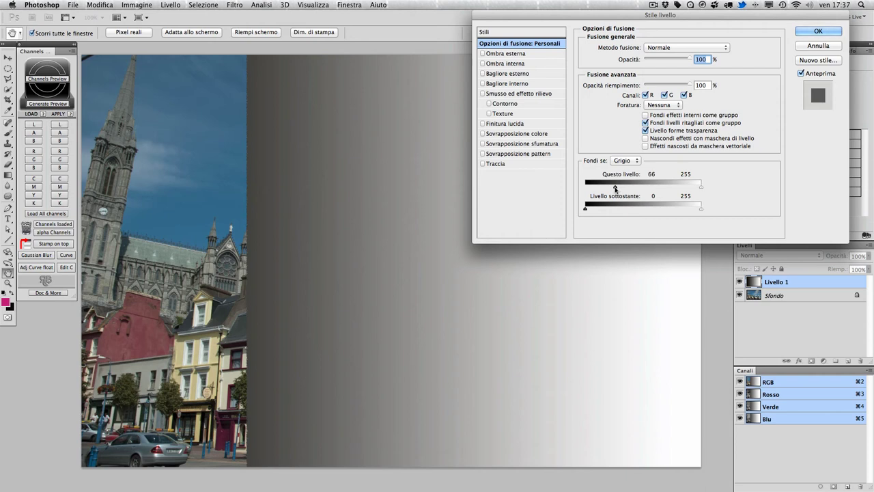
pyautogui.moveTo(616, 189)
pyautogui.mouseDown()
pyautogui.moveTo(683, 189)
pyautogui.moveTo(585, 189)
pyautogui.moveTo(702, 189)
pyautogui.mouseUp()
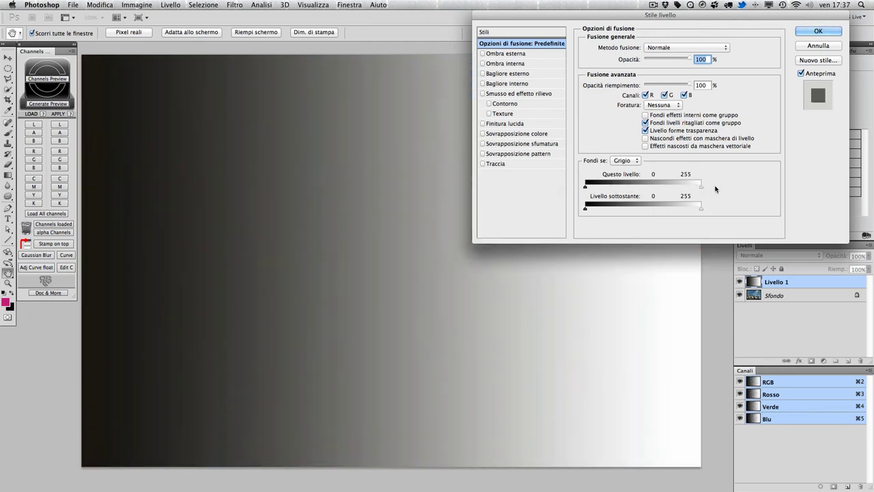
pyautogui.click(819, 31)
pyautogui.moveTo(829, 287); pyautogui.dragTo(857, 360)
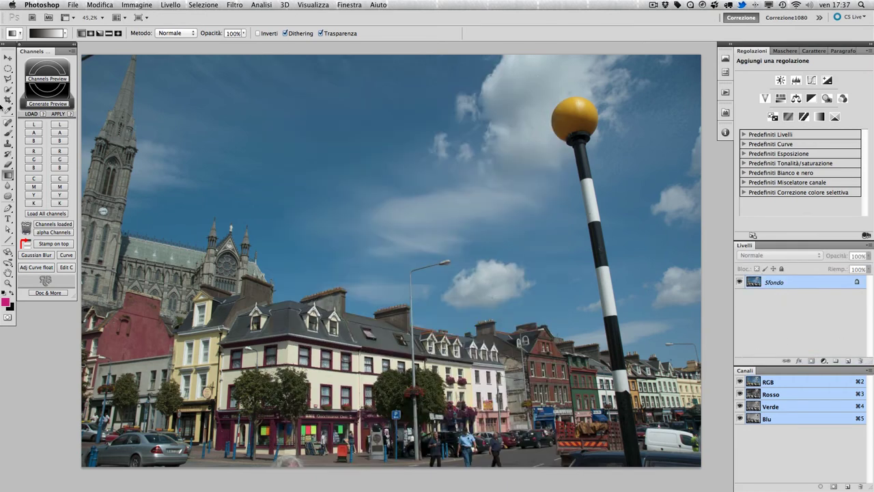
# Add a new layer with a white ellipse surrounded by black fill.
pyautogui.click(9, 175)
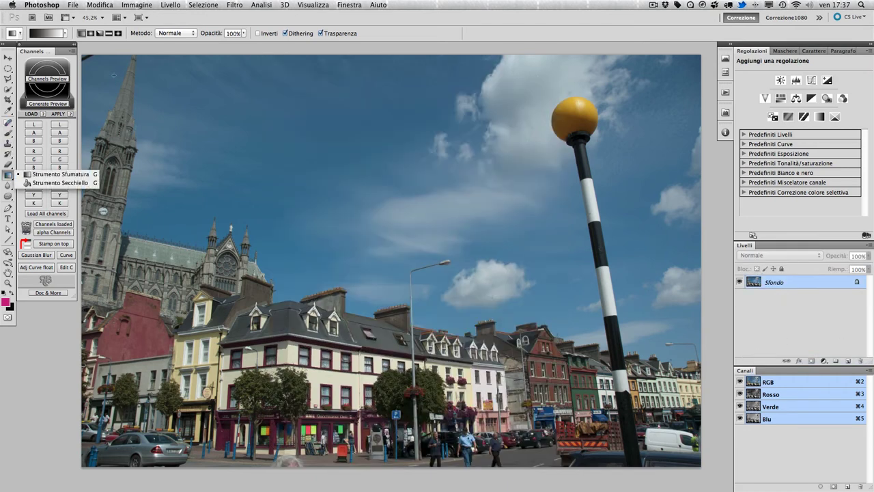
pyautogui.click(9, 69)
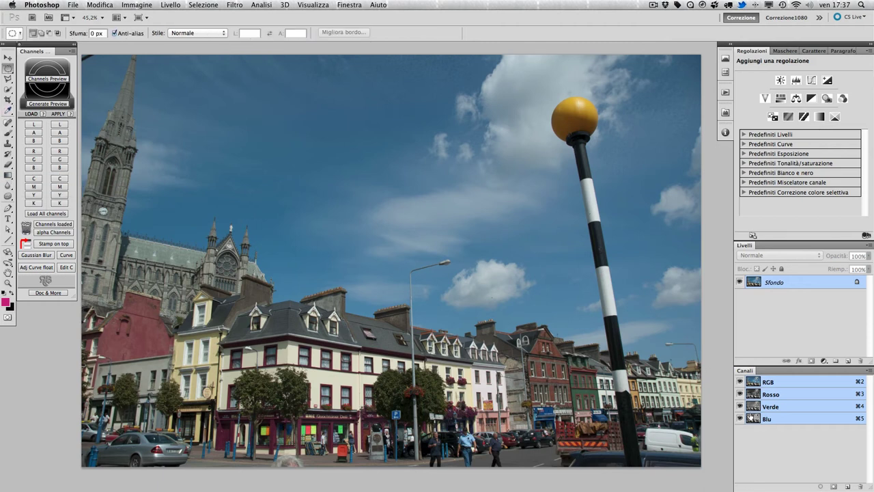
pyautogui.click(847, 361)
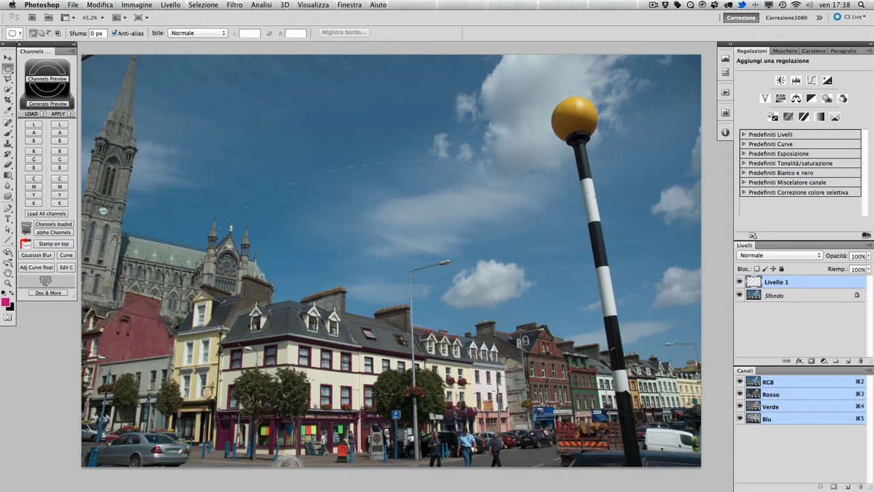
pyautogui.press('d')
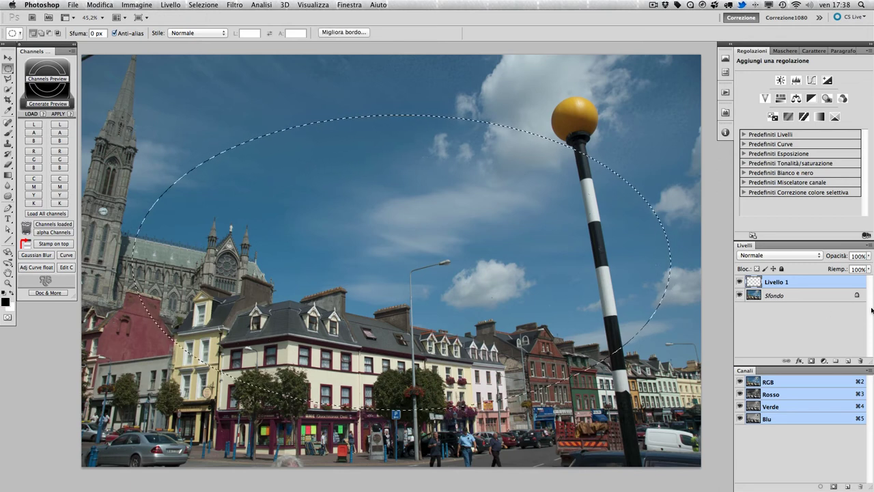
pyautogui.hotkey('ctrl', 'BackSpace')
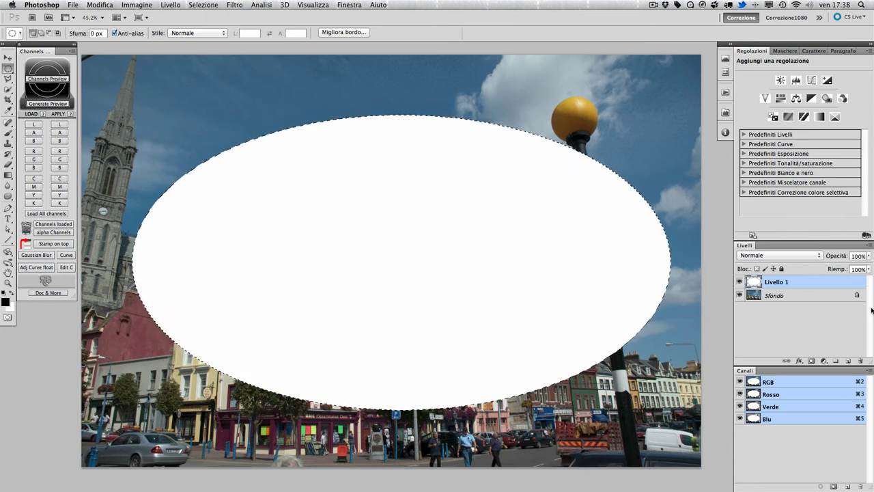
pyautogui.hotkey('ctrl', 'shift', 'i')
pyautogui.hotkey('alt', 'BackSpace')
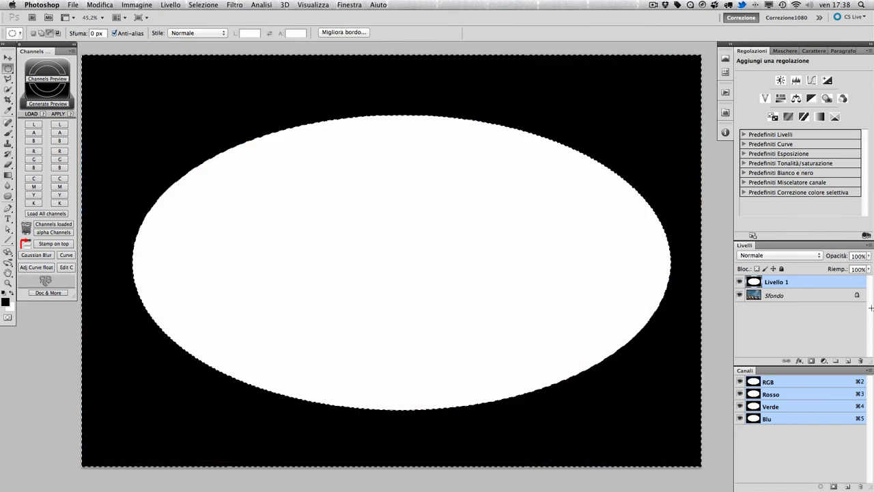
pyautogui.hotkey('ctrl', 'd')
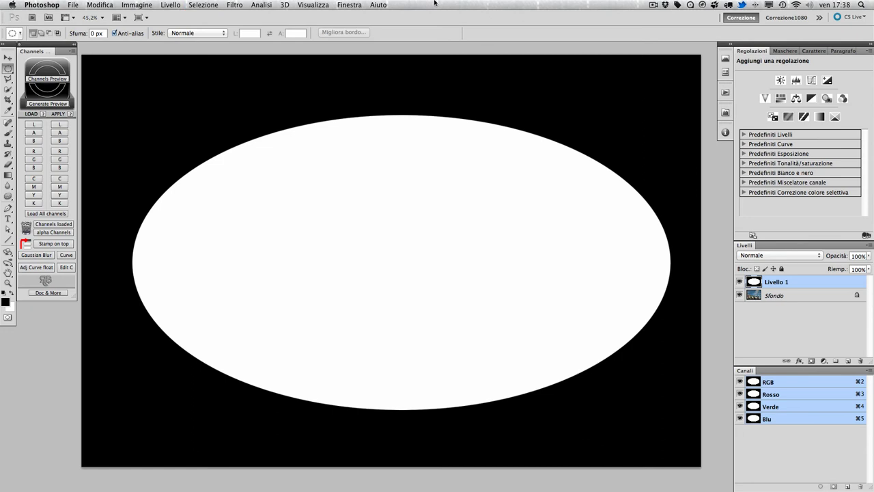
# Soften the ellipse with a 250-pixel Gaussian Blur, set the layer to Sovrapponi, and open its blending options.
pyautogui.click(234, 6)
pyautogui.moveTo(247, 155)
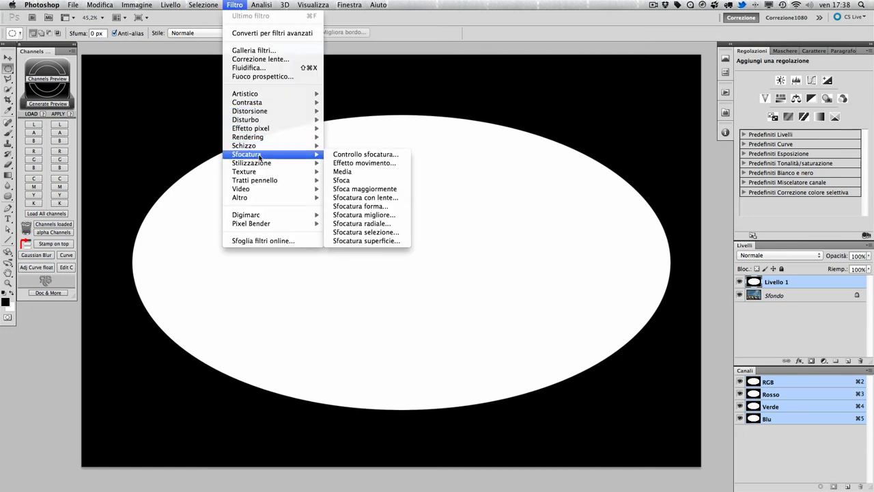
pyautogui.click(376, 155)
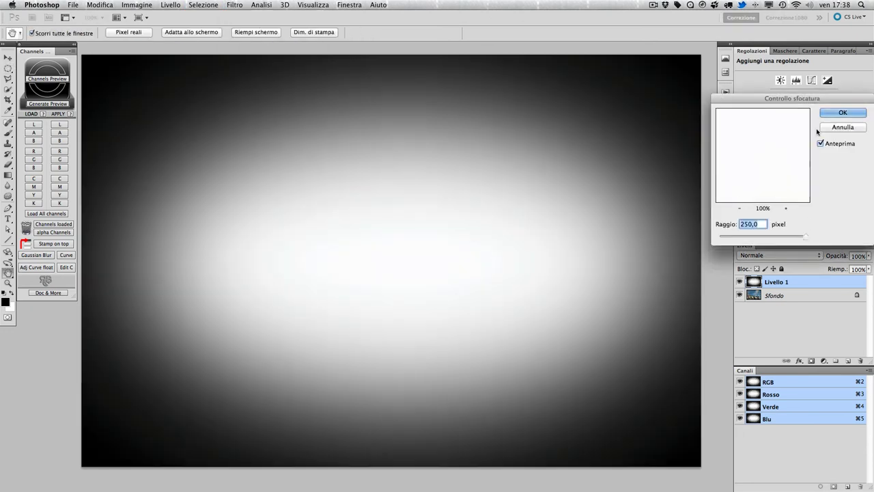
pyautogui.click(850, 114)
pyautogui.click(755, 256)
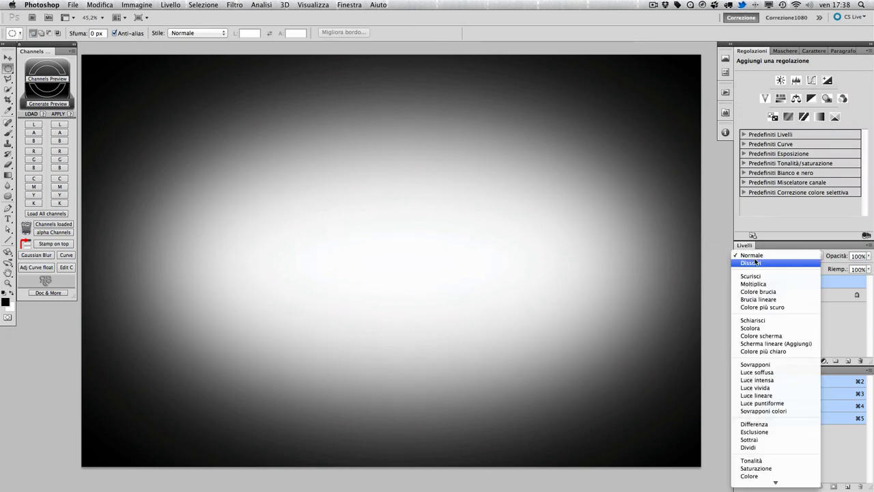
pyautogui.click(755, 363)
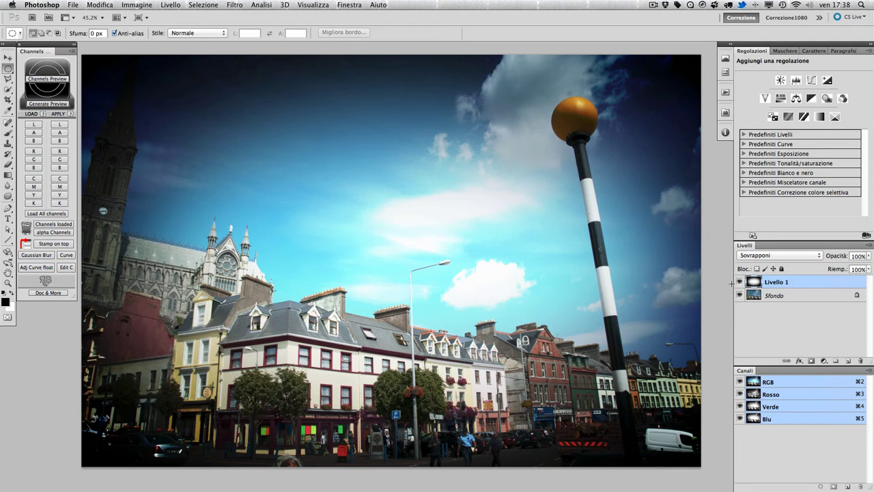
pyautogui.doubleClick(858, 286)
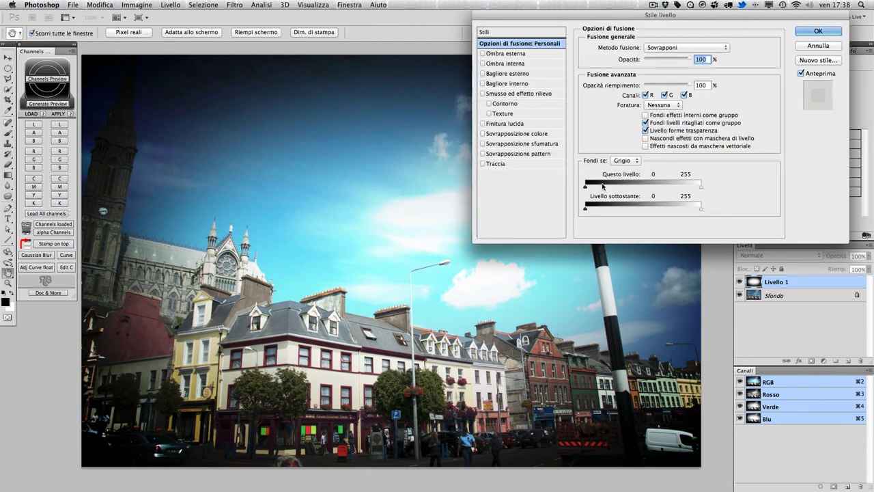
# Lower and split the vignette layer's light Blend If cutoff, then compare with it hidden.
pyautogui.moveTo(670, 12); pyautogui.dragTo(702, 12)
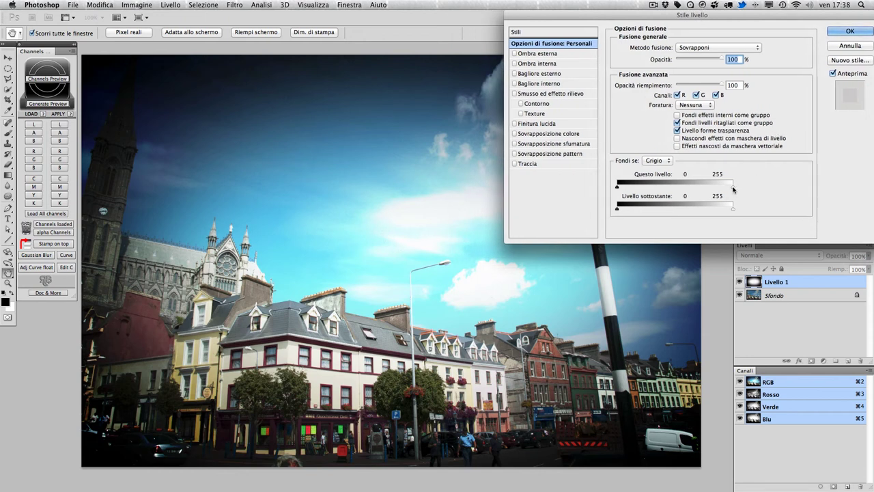
pyautogui.moveTo(734, 187); pyautogui.dragTo(739, 189)
pyautogui.moveTo(733, 187); pyautogui.dragTo(675, 188)
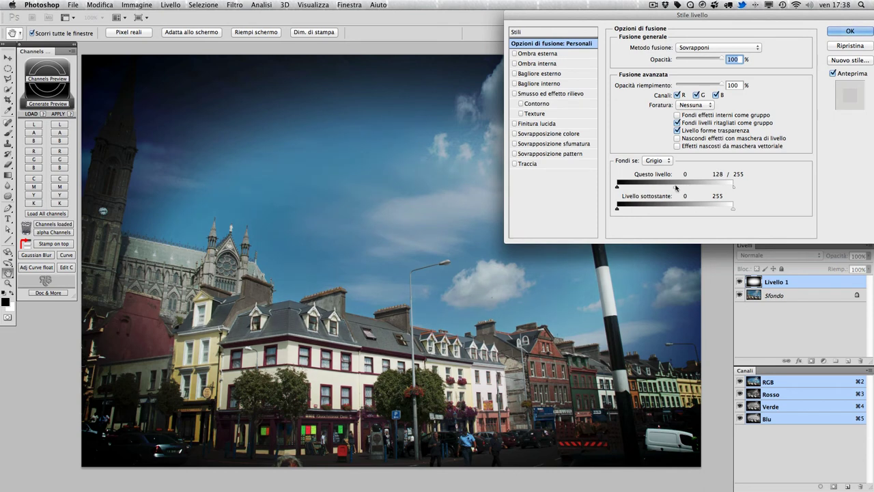
pyautogui.click(852, 31)
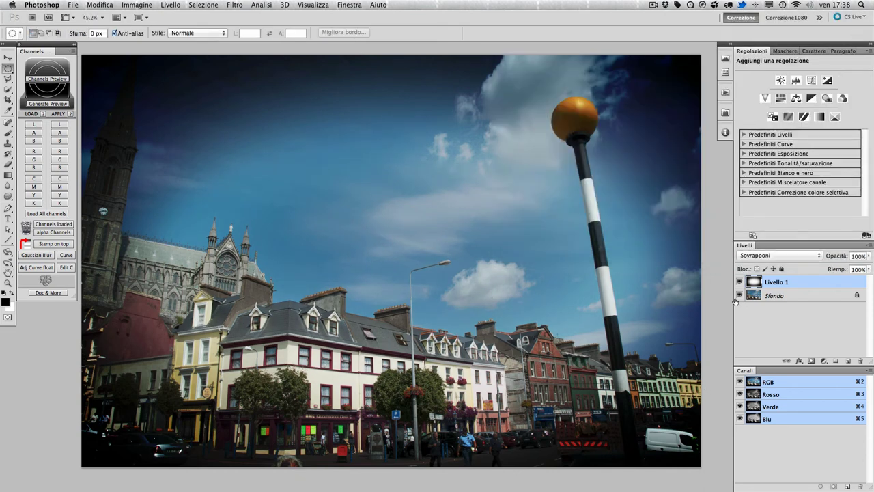
pyautogui.click(739, 282)
pyautogui.click(739, 282)
# Raise the vignette's dark cutoff and split the Underlying Layer dark threshold for a softer blend.
pyautogui.doubleClick(851, 286)
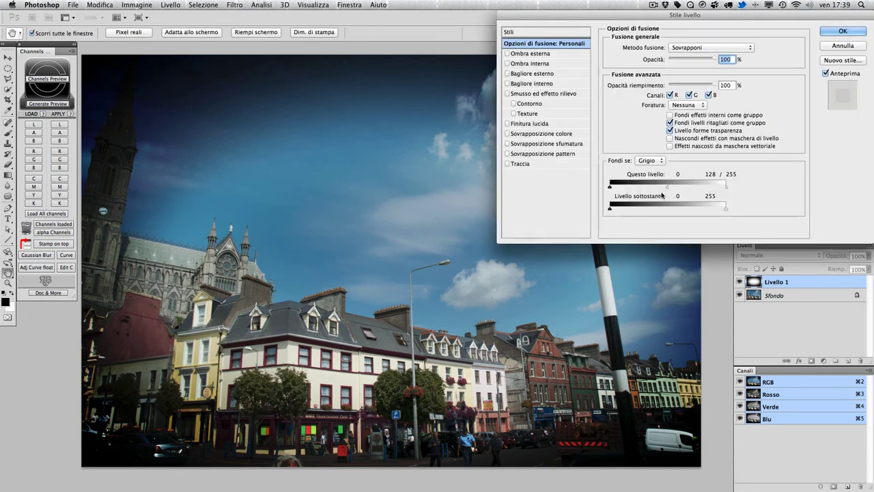
pyautogui.moveTo(610, 186)
pyautogui.mouseDown()
pyautogui.moveTo(620, 190)
pyautogui.moveTo(602, 191)
pyautogui.mouseUp()
pyautogui.moveTo(612, 210); pyautogui.dragTo(643, 209)
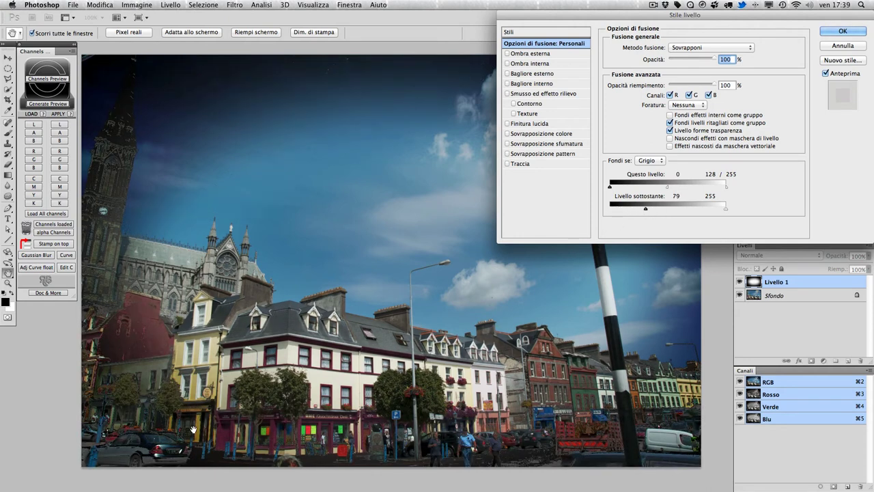
pyautogui.press('alt')
pyautogui.moveTo(645, 210)
pyautogui.mouseDown()
pyautogui.moveTo(620, 211)
pyautogui.moveTo(654, 211)
pyautogui.mouseUp()
pyautogui.click(840, 31)
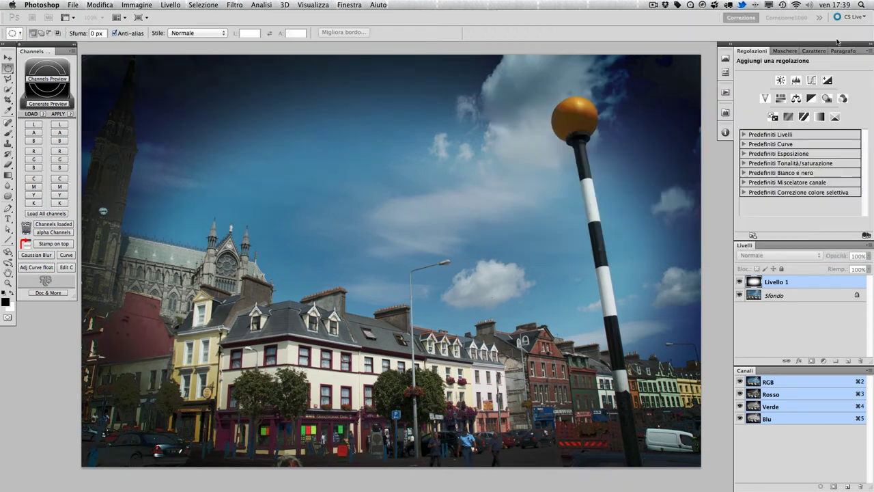
# Reduce the vignette layer to 50% opacity and compare it on and off.
pyautogui.press('5')
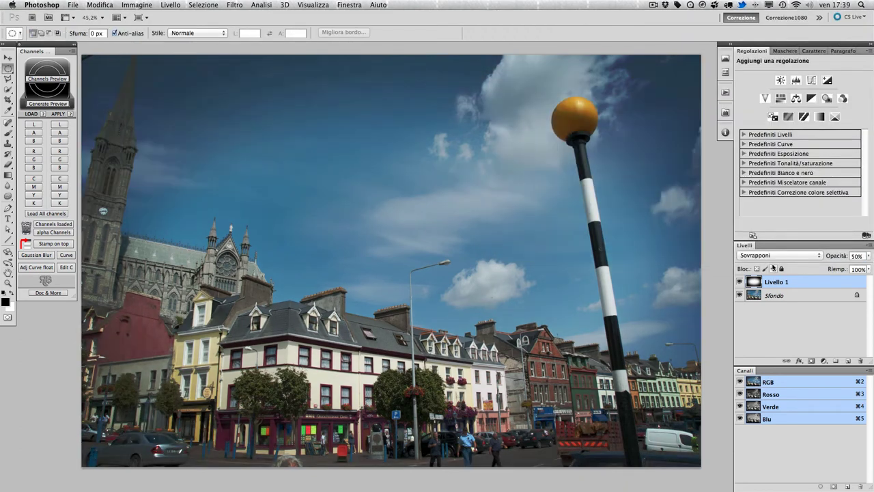
pyautogui.click(739, 281)
pyautogui.click(739, 281)
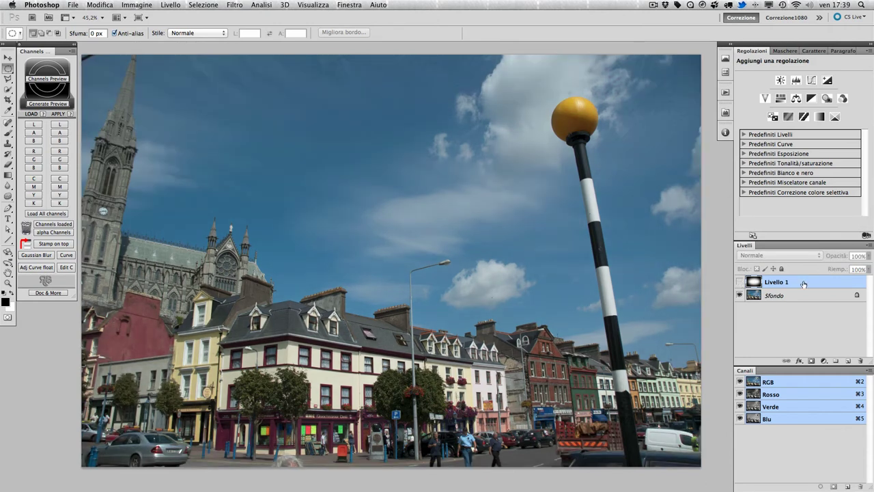
pyautogui.click(739, 281)
# Delete Livello 1 and duplicate the Sfondo background layer as Sfondo copia.
pyautogui.doubleClick(859, 285)
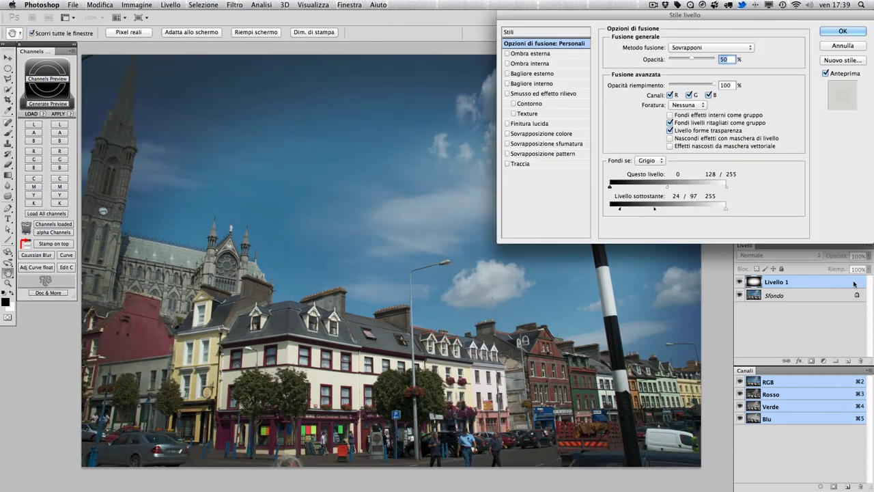
pyautogui.click(845, 47)
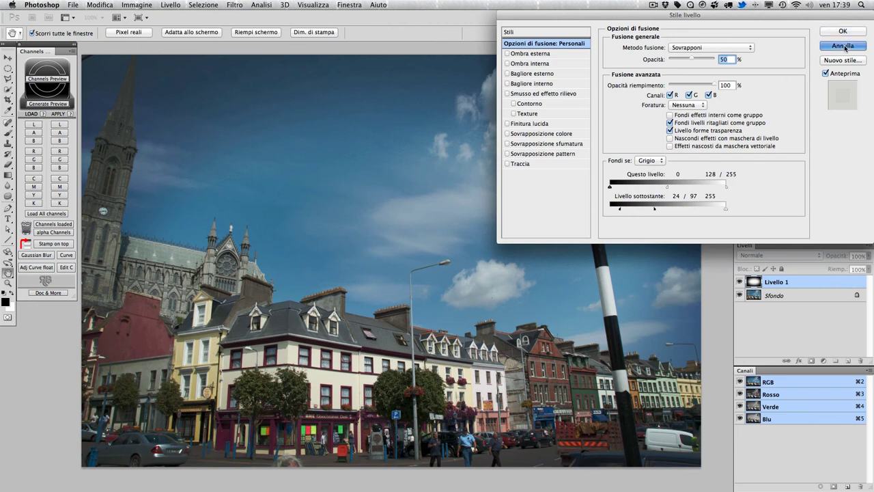
pyautogui.moveTo(829, 283); pyautogui.dragTo(860, 359)
pyautogui.moveTo(773, 295); pyautogui.dragTo(835, 360)
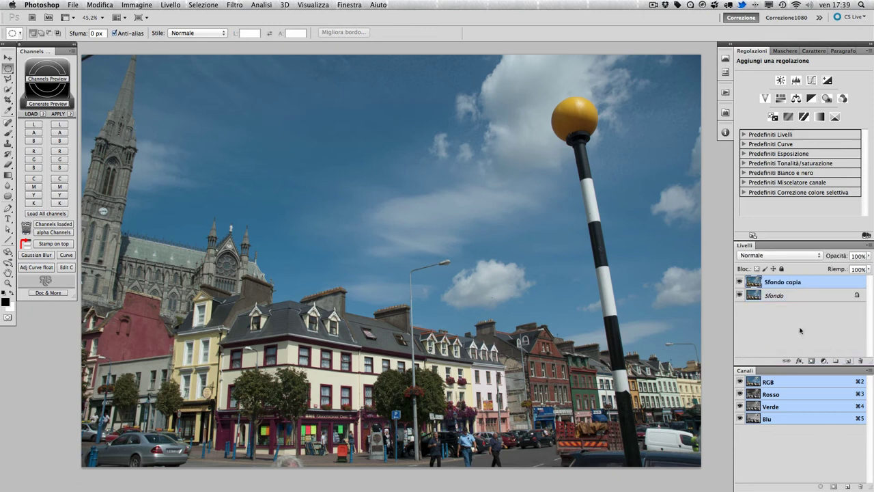
# Switch Sfondo copia to Moltiplica, check its blending options, then hide it to compare.
pyautogui.click(778, 256)
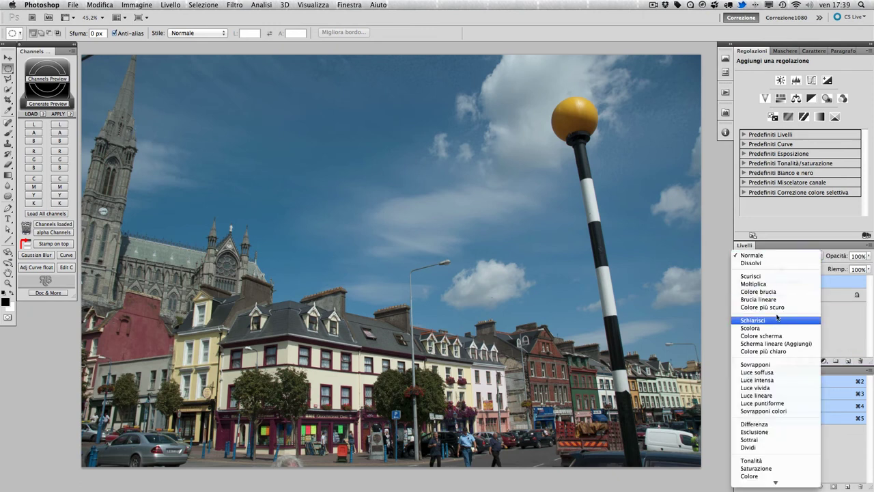
pyautogui.click(775, 283)
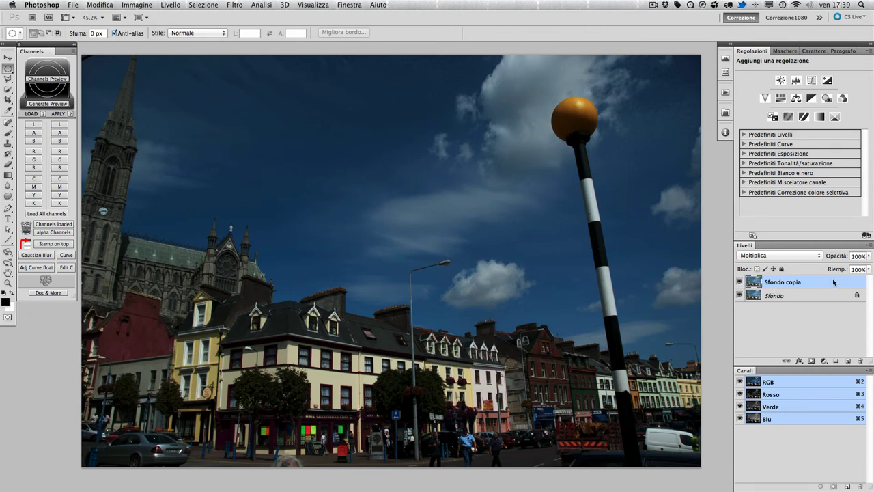
pyautogui.doubleClick(856, 285)
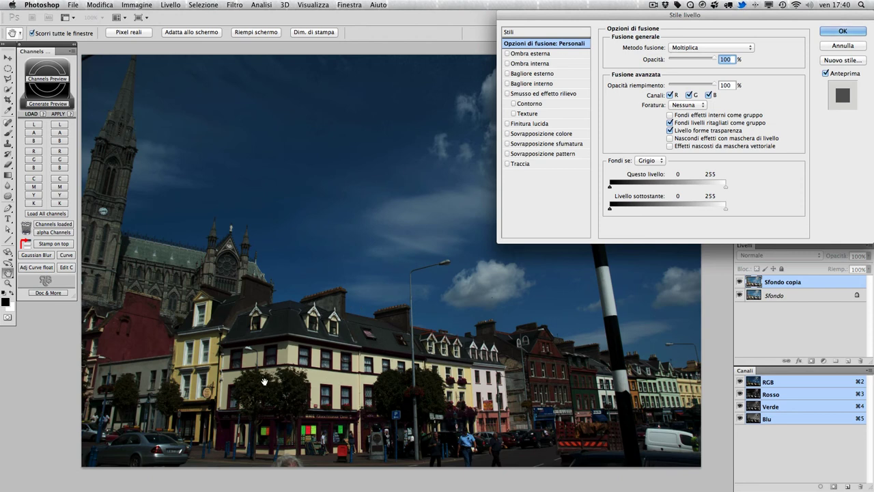
pyautogui.click(842, 31)
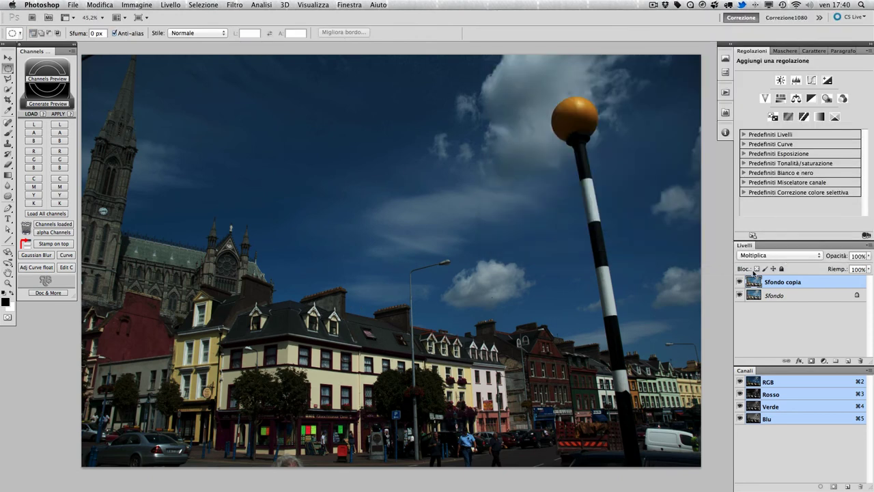
pyautogui.click(739, 282)
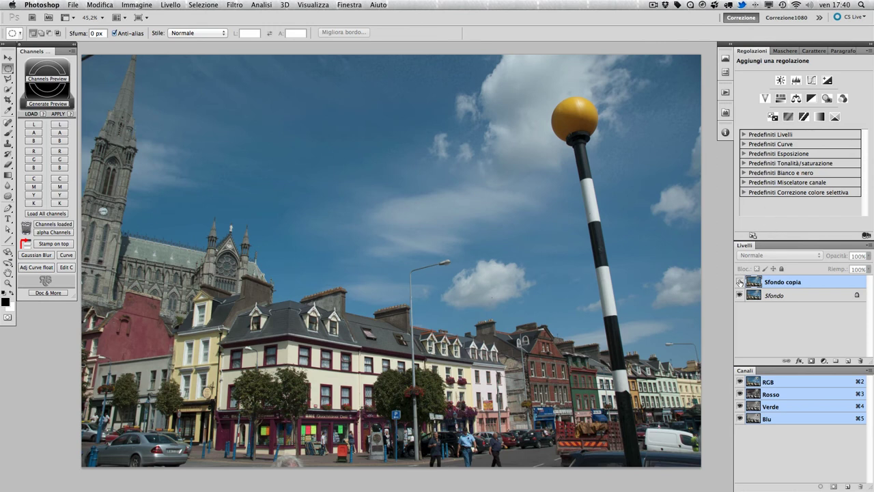
pyautogui.click(739, 282)
pyautogui.doubleClick(844, 282)
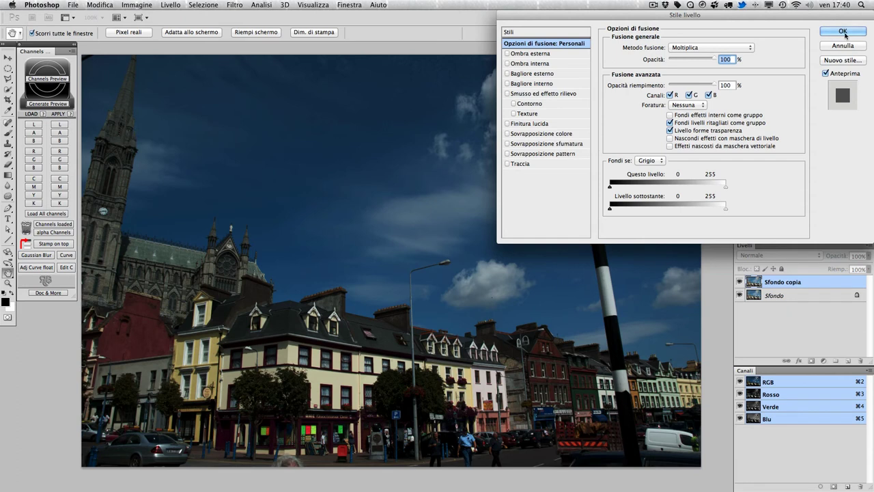
pyautogui.click(847, 32)
pyautogui.click(739, 282)
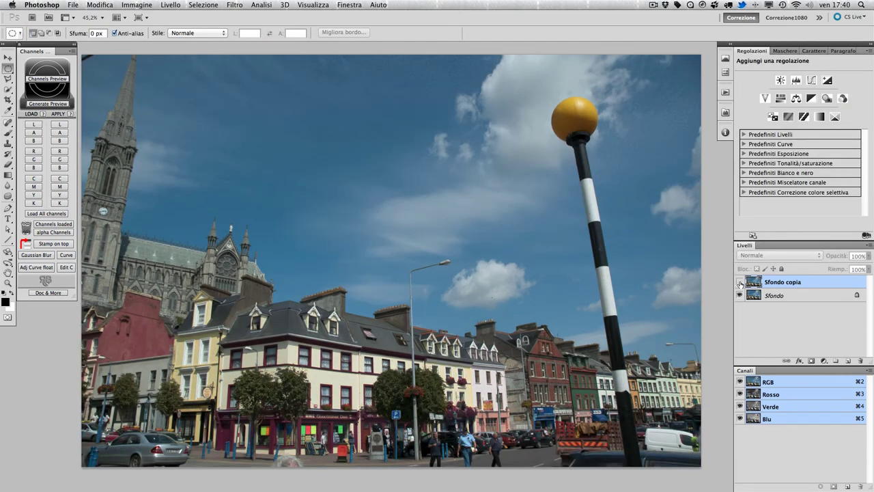
pyautogui.click(739, 282)
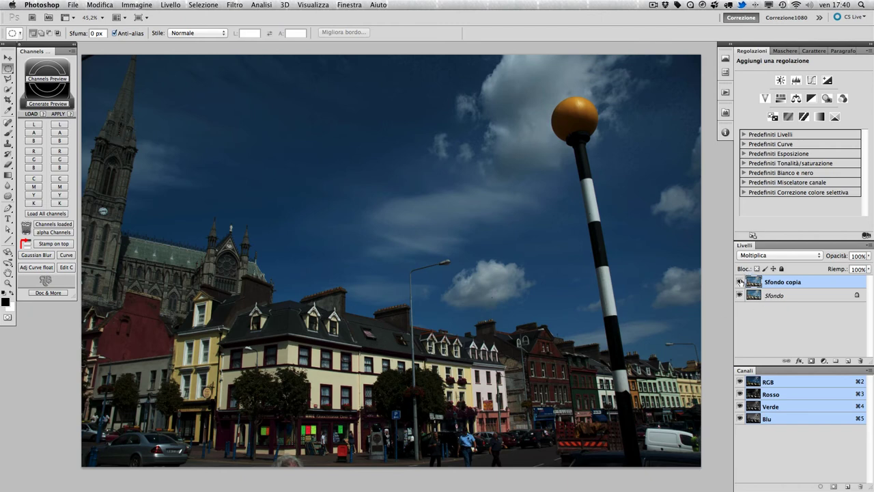
pyautogui.click(739, 282)
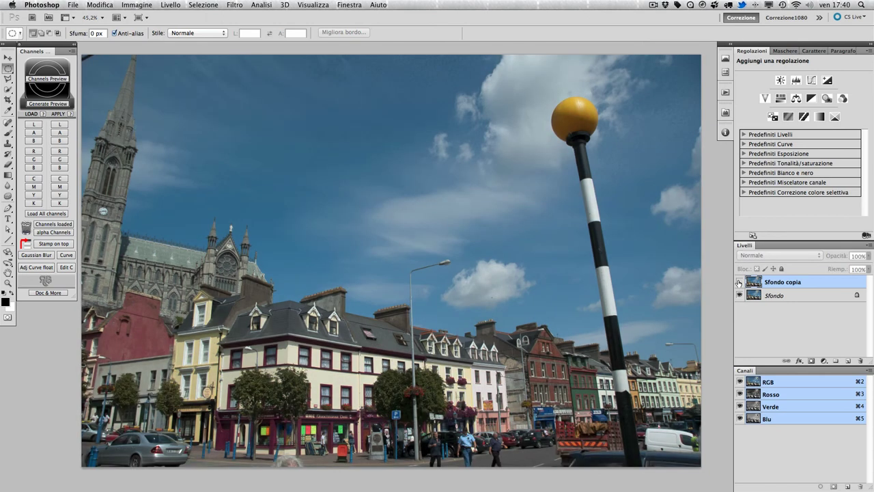
pyautogui.click(739, 282)
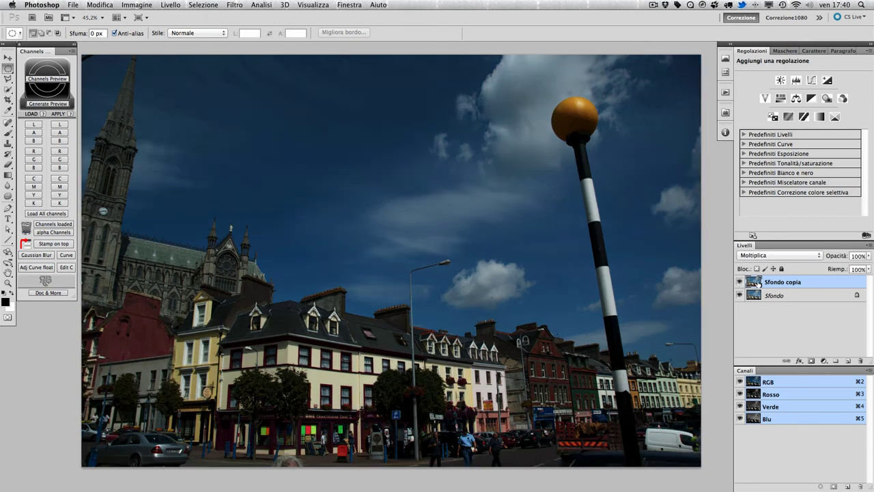
# Split the copy's This Layer black Blend If slider at 72/135 and apply.
pyautogui.doubleClick(849, 282)
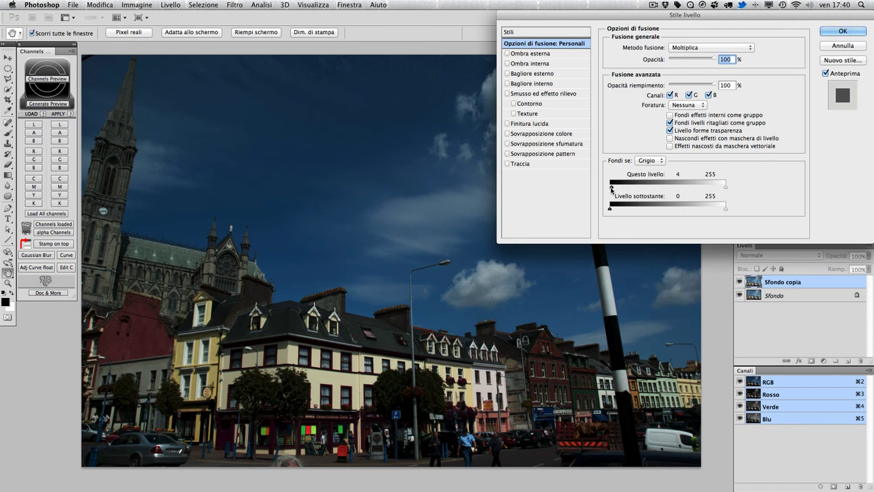
pyautogui.moveTo(611, 190); pyautogui.dragTo(648, 190)
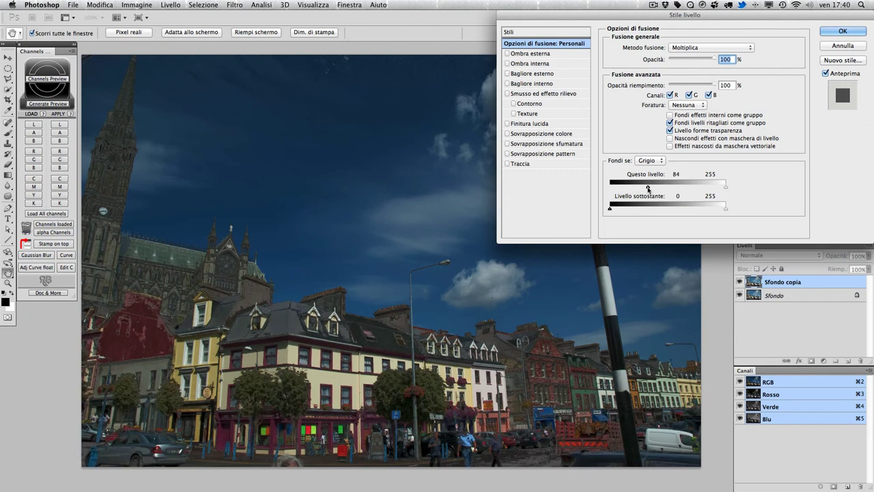
pyautogui.moveTo(648, 189)
pyautogui.mouseDown()
pyautogui.moveTo(671, 189)
pyautogui.moveTo(644, 189)
pyautogui.mouseUp()
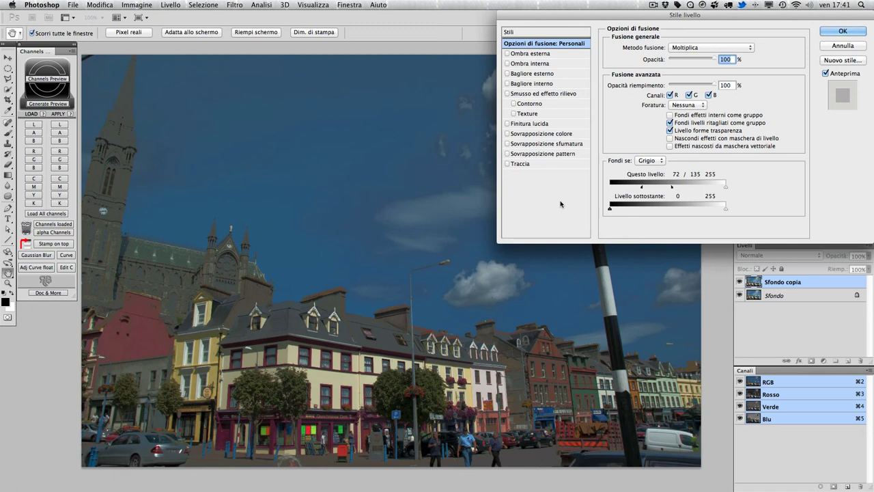
pyautogui.click(842, 31)
# Zoom in on the rooftops and toggle the Multiply copy to compare.
pyautogui.click(283, 418)
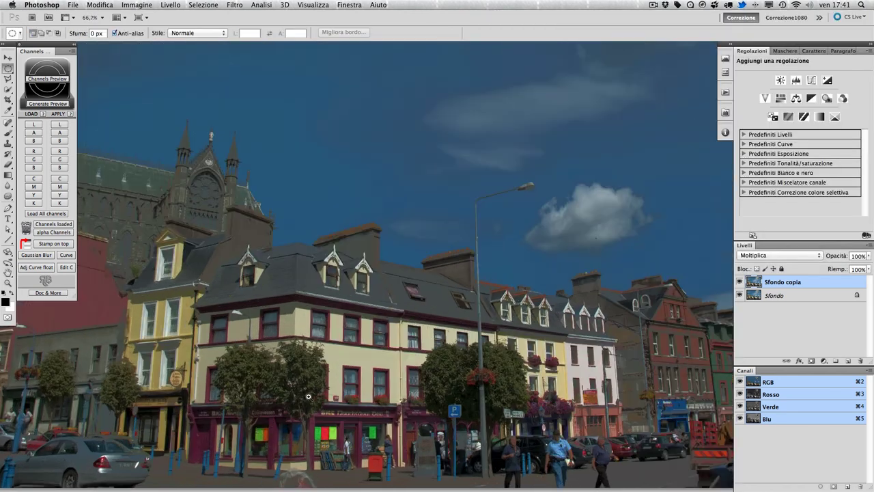
pyautogui.click(310, 398)
pyautogui.click(418, 296)
pyautogui.click(394, 326)
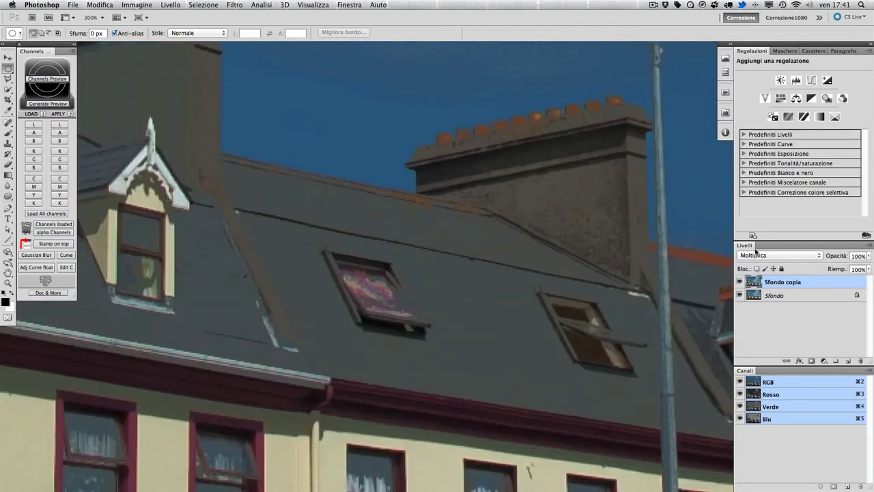
pyautogui.click(740, 282)
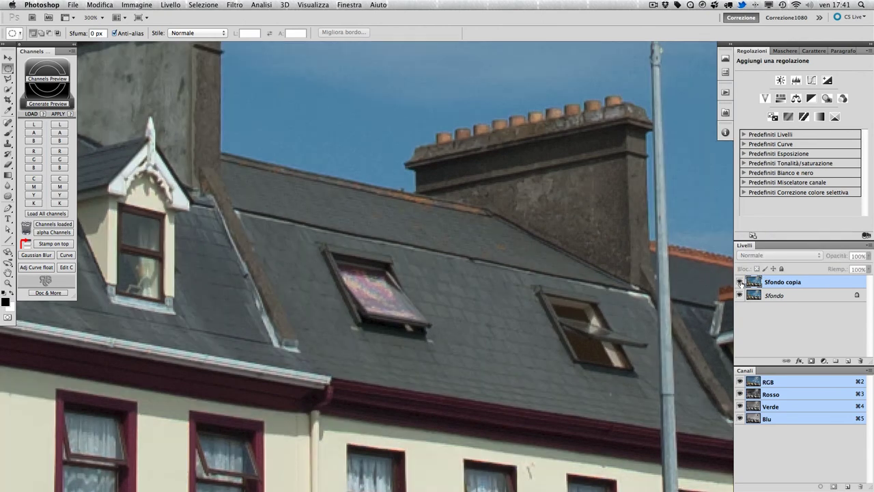
pyautogui.click(740, 282)
pyautogui.click(739, 282)
pyautogui.click(739, 282)
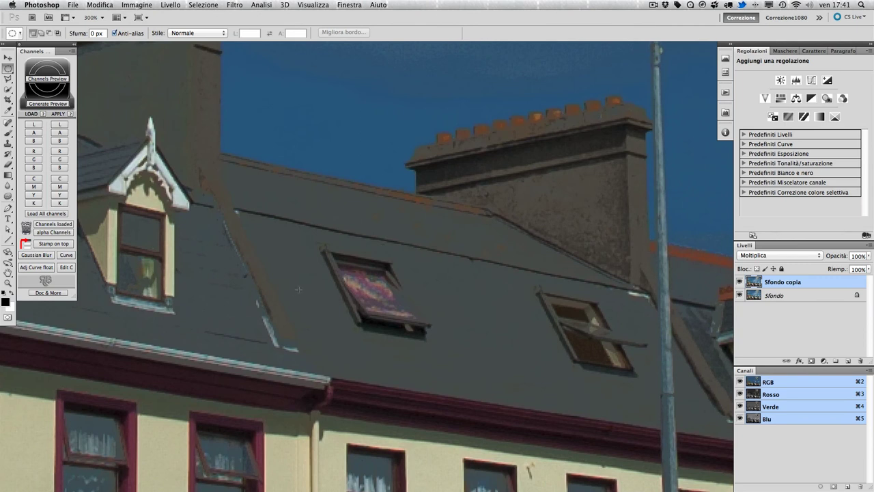
# Zoom back out to the whole street scene and delete Sfondo copia.
pyautogui.press('super+minus')
pyautogui.press('super+minus')
pyautogui.press('super+minus')
pyautogui.press('super+minus')
pyautogui.moveTo(298, 290)
pyautogui.mouseDown()
pyautogui.moveTo(371, 286)
pyautogui.moveTo(338, 286)
pyautogui.mouseUp()
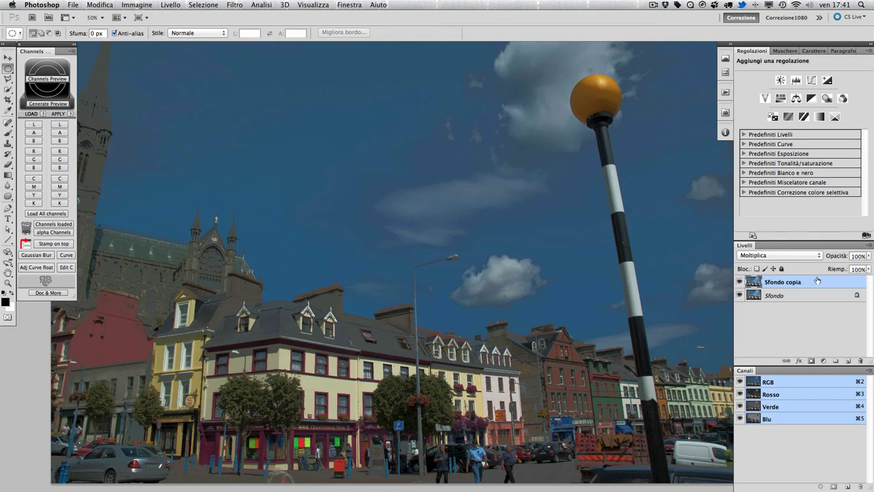
pyautogui.moveTo(818, 280); pyautogui.dragTo(860, 359)
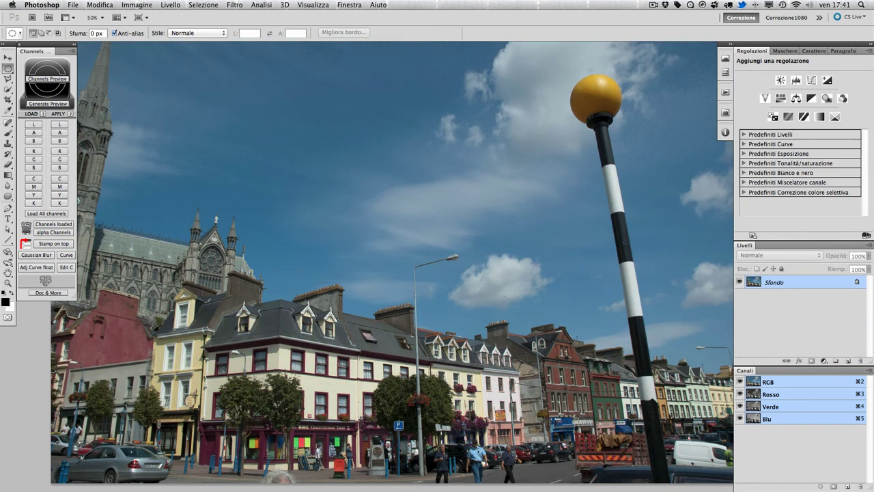
# Convert the image to Lab colour and view the Luminosità, a and b channels.
pyautogui.click(145, 6)
pyautogui.moveTo(139, 15)
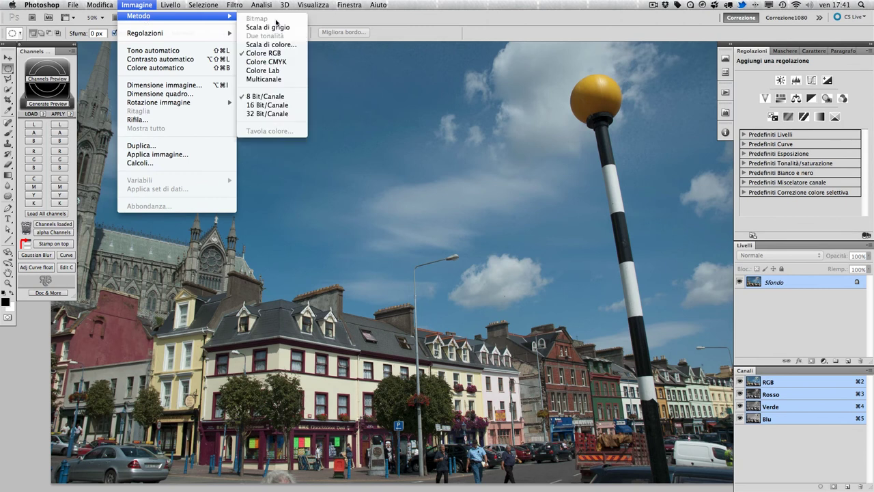
pyautogui.click(278, 69)
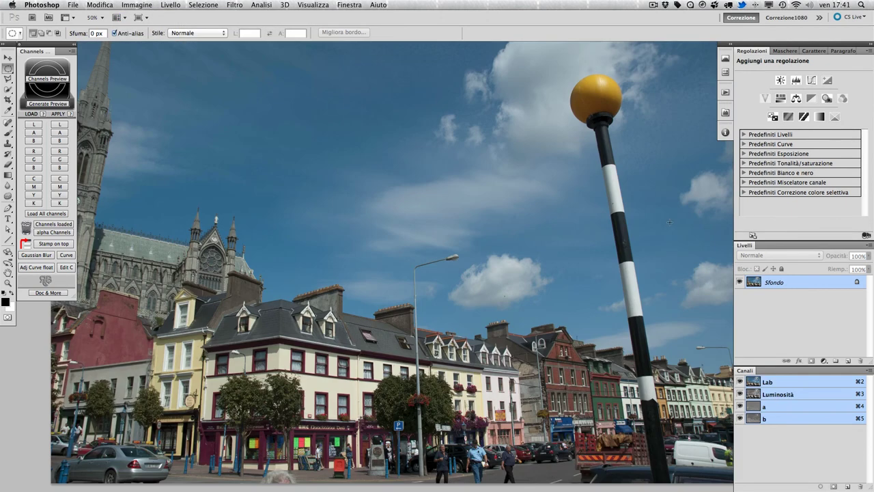
pyautogui.click(790, 395)
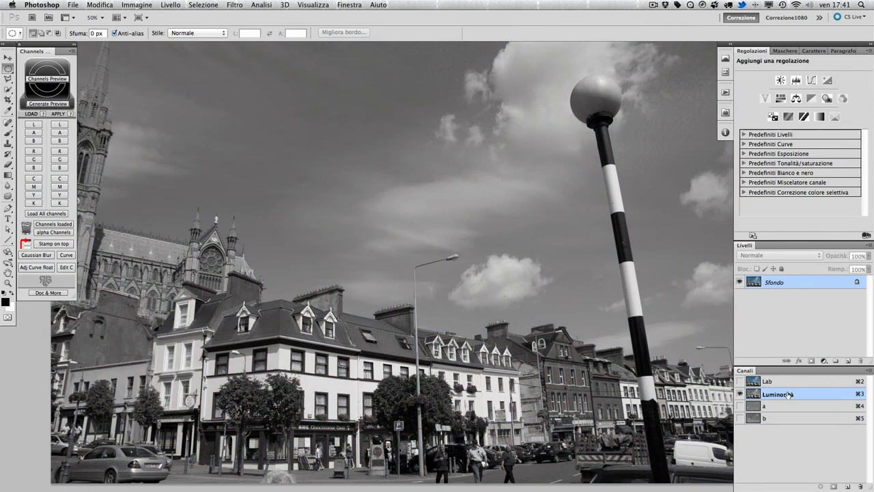
pyautogui.click(784, 408)
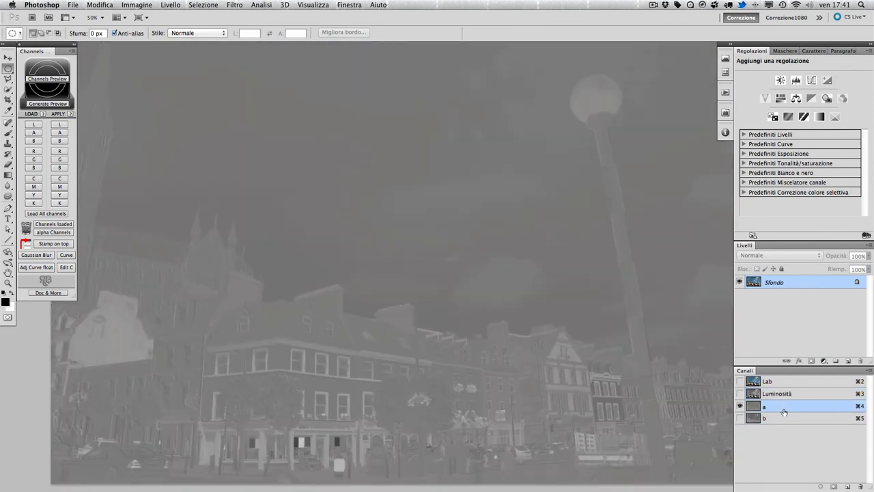
pyautogui.click(782, 419)
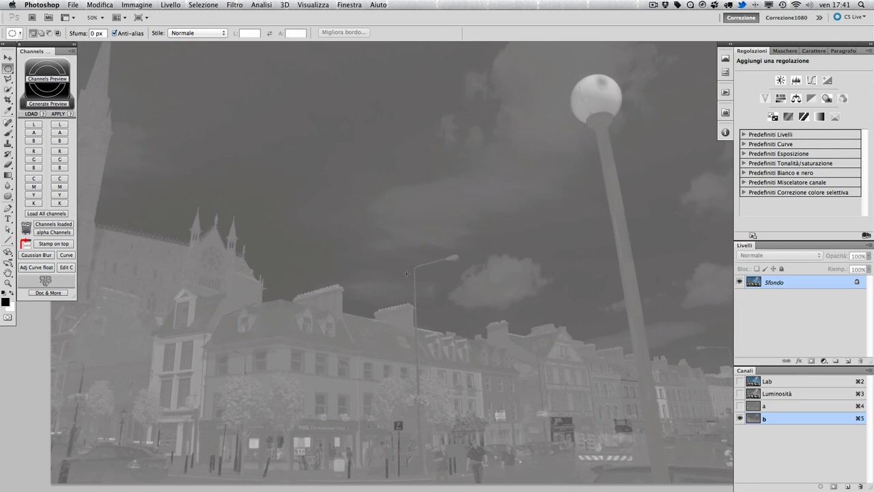
# Review the Luminosità, a and b channels again, then return to the full-colour composite.
pyautogui.click(791, 396)
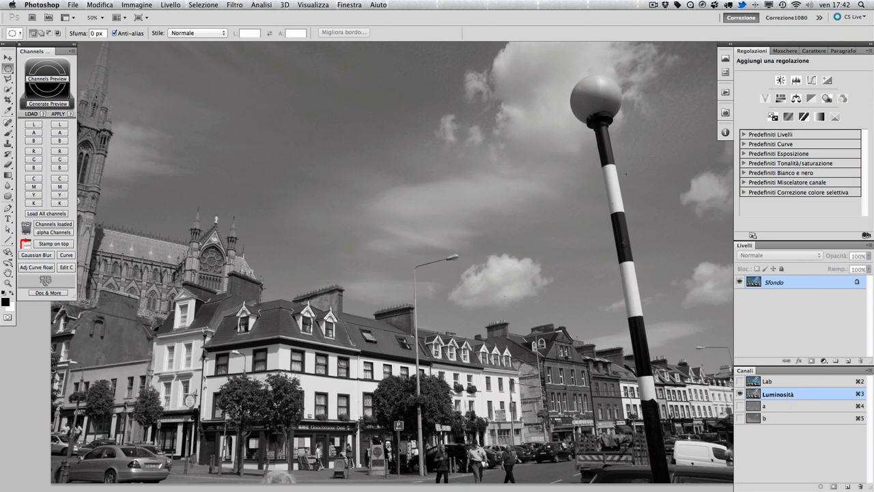
pyautogui.click(792, 407)
pyautogui.click(780, 419)
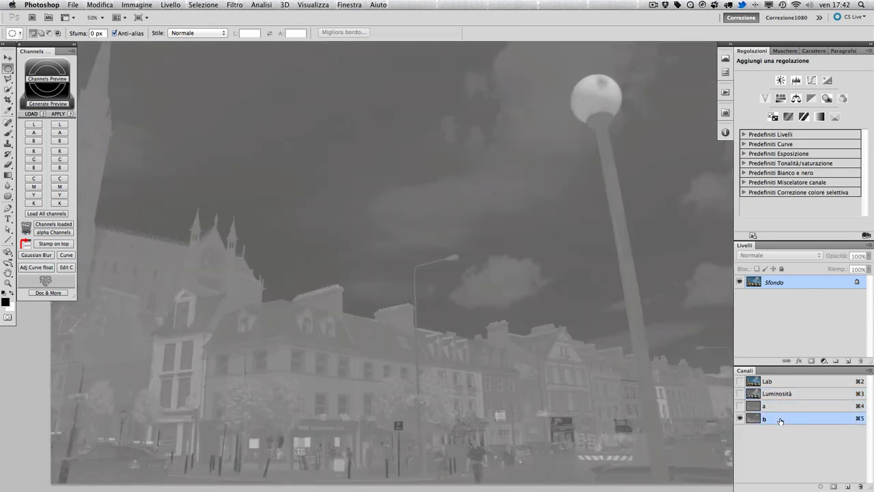
pyautogui.click(782, 418)
pyautogui.click(786, 384)
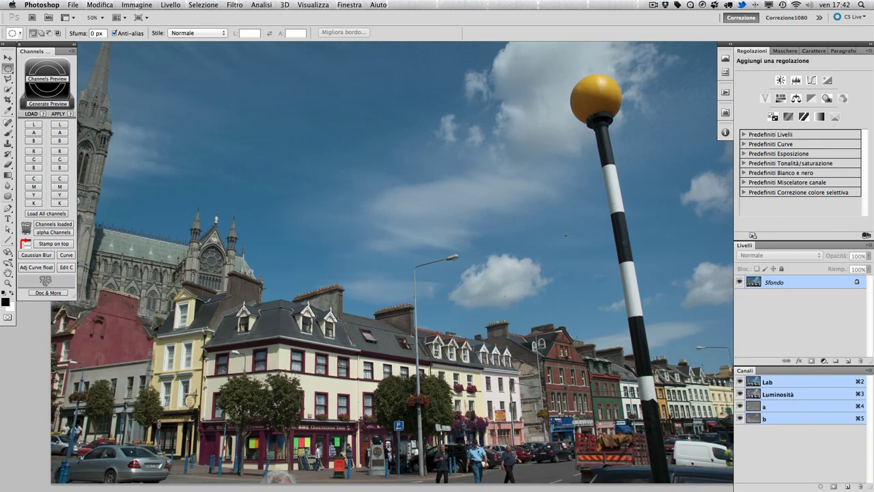
# Duplicate the Sfondo layer and set the copy to Moltiplica.
pyautogui.moveTo(825, 288); pyautogui.dragTo(847, 360)
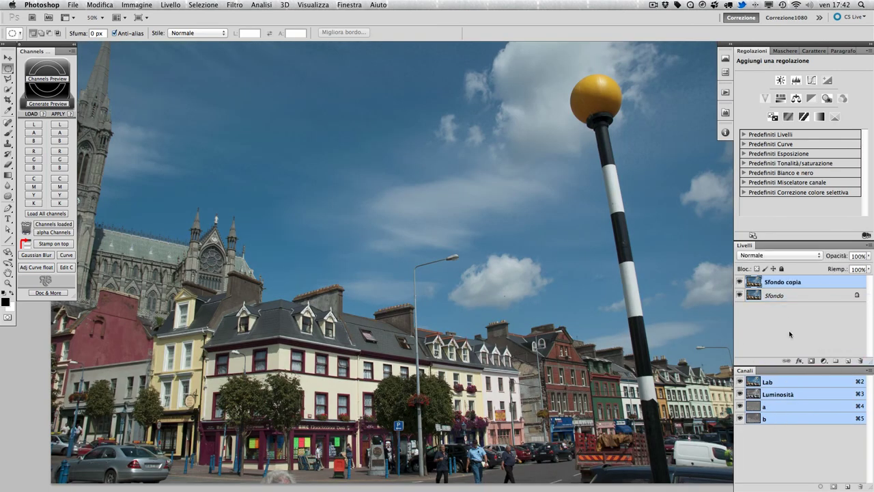
pyautogui.click(773, 250)
pyautogui.click(772, 285)
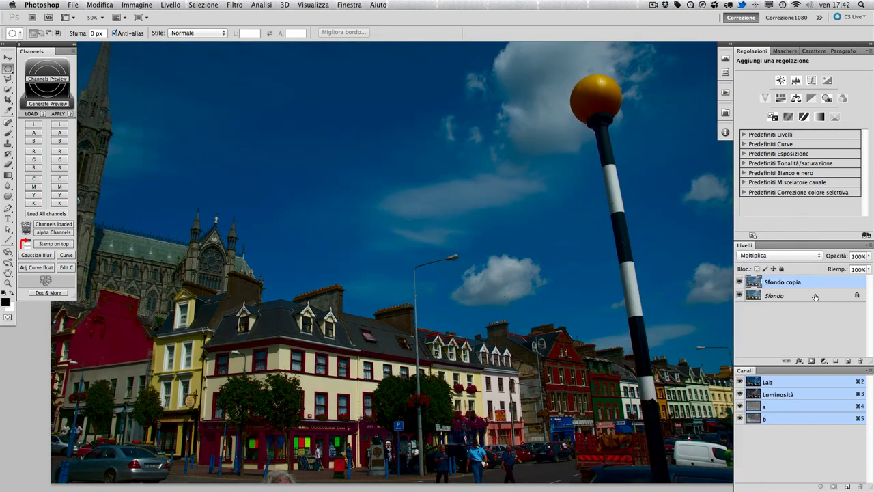
# Choose the b channel for the copy's Blend If, then inspect the b channel.
pyautogui.doubleClick(858, 284)
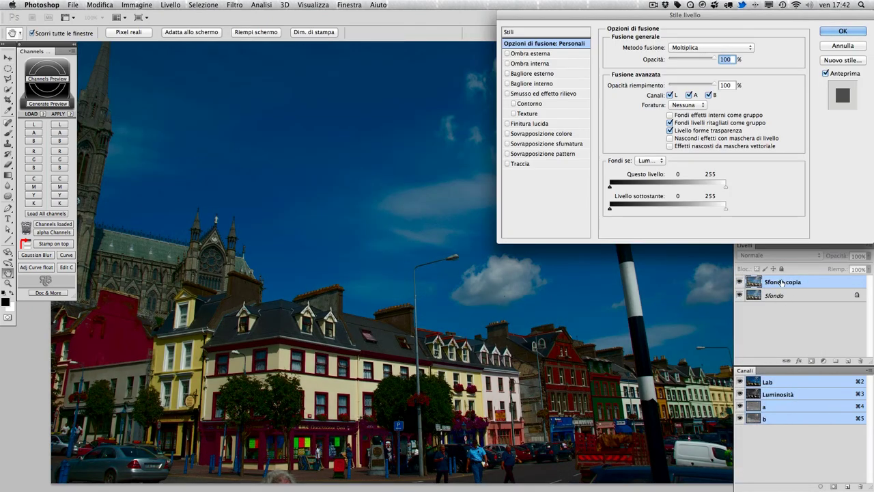
pyautogui.click(661, 161)
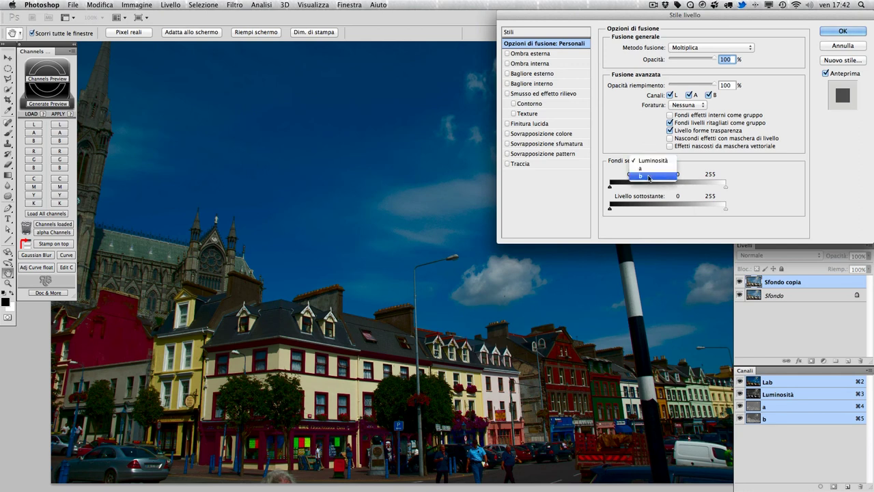
pyautogui.click(649, 176)
pyautogui.click(843, 32)
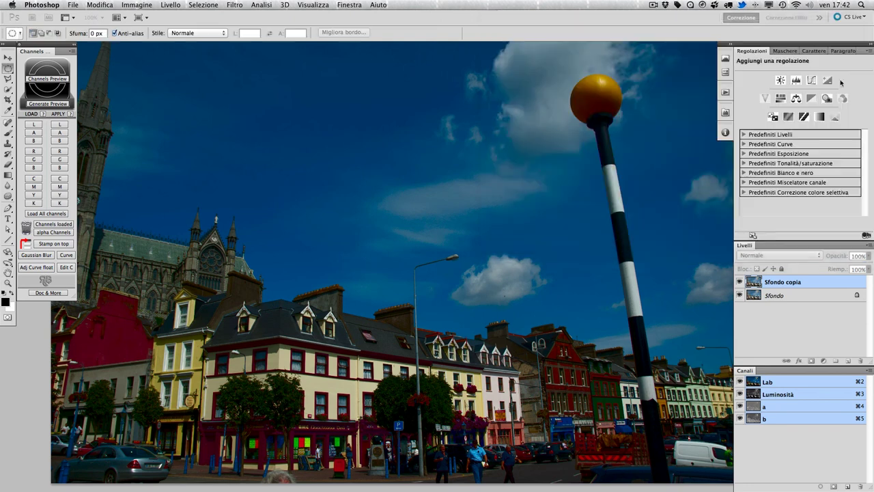
pyautogui.click(793, 417)
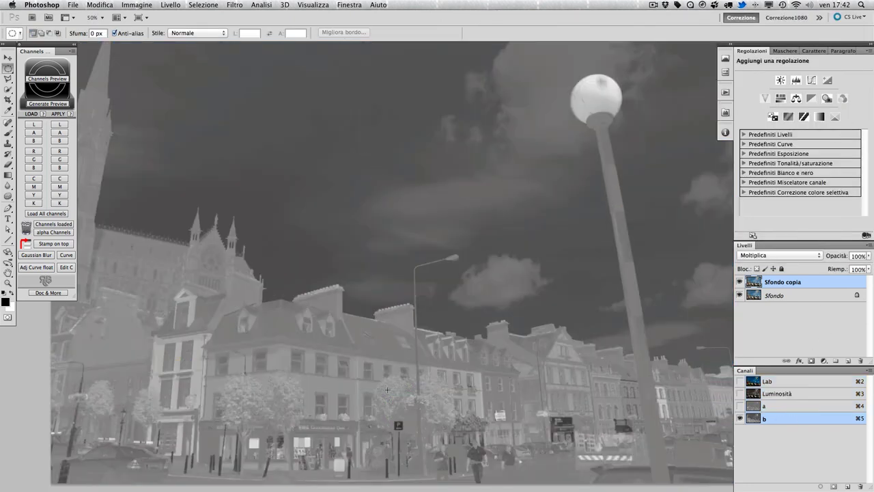
pyautogui.click(788, 383)
# Set Blend If to b and split This Layer's upper limit at 113/127, then hide the copy to compare.
pyautogui.doubleClick(813, 282)
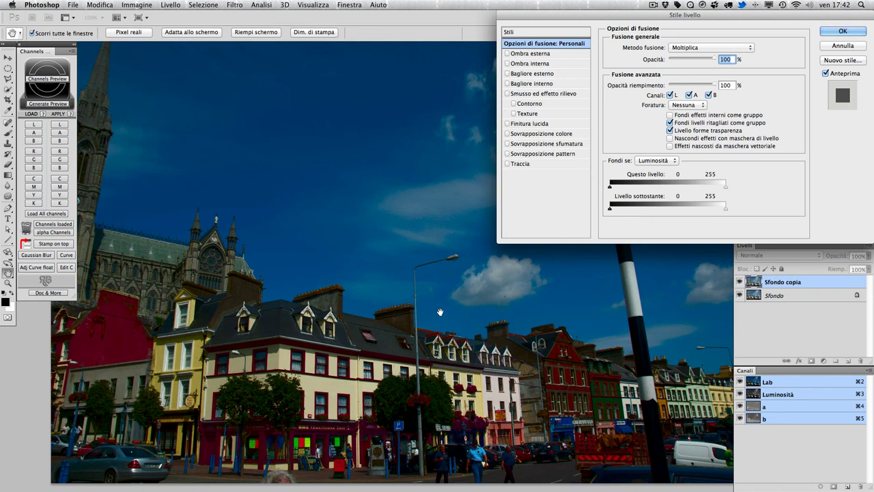
pyautogui.click(654, 162)
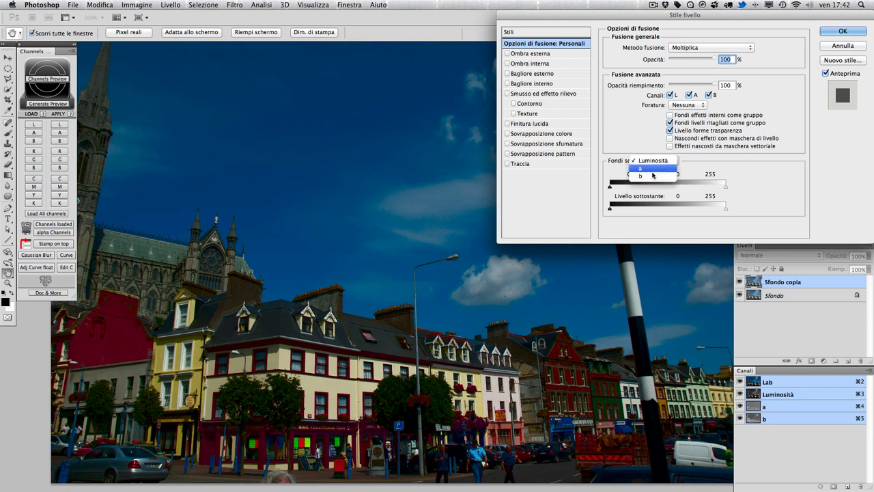
pyautogui.click(652, 176)
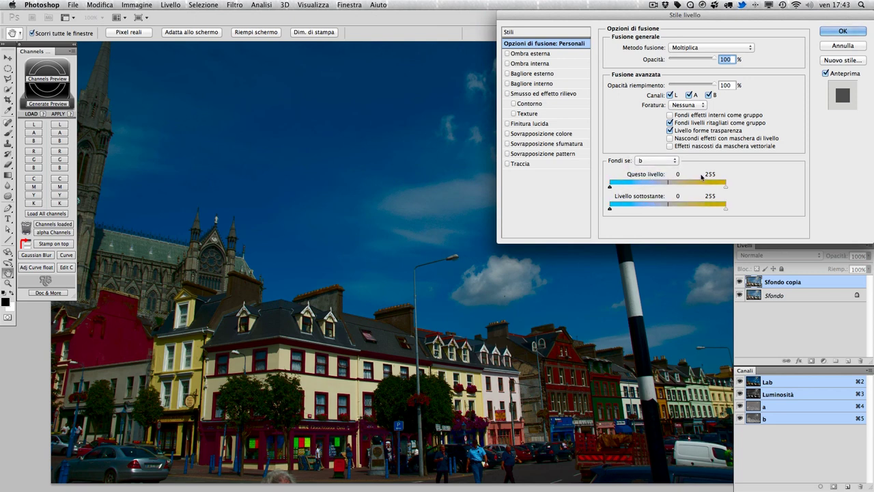
pyautogui.moveTo(726, 189); pyautogui.dragTo(668, 189)
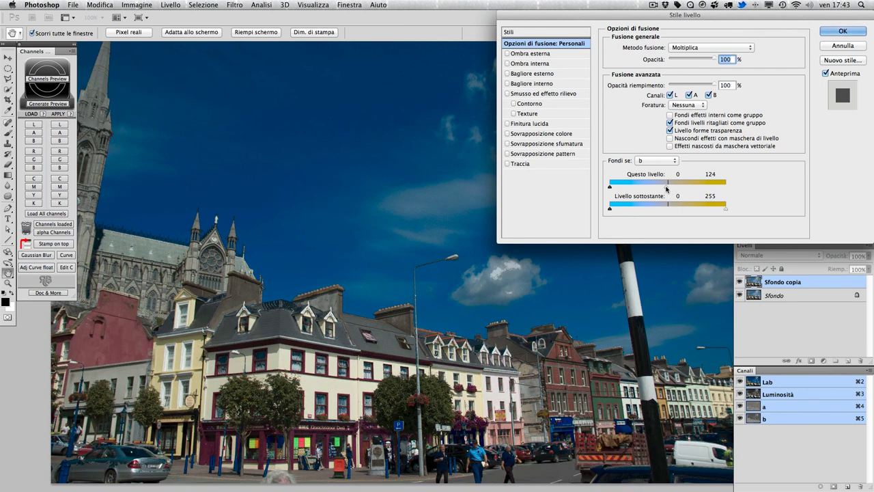
pyautogui.press('alt')
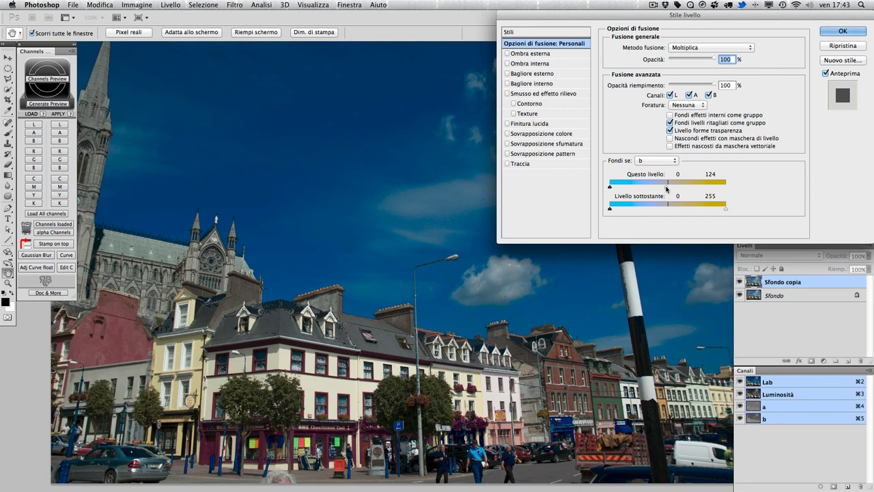
pyautogui.moveTo(668, 189); pyautogui.dragTo(661, 189)
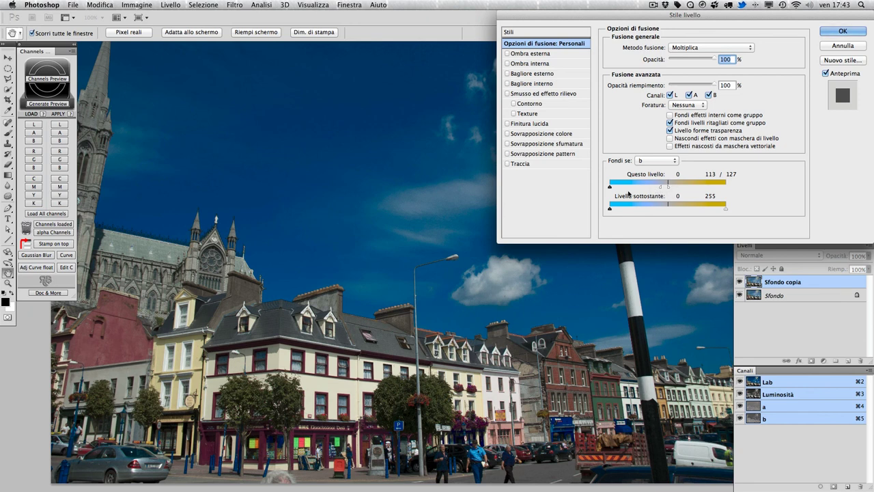
pyautogui.click(825, 31)
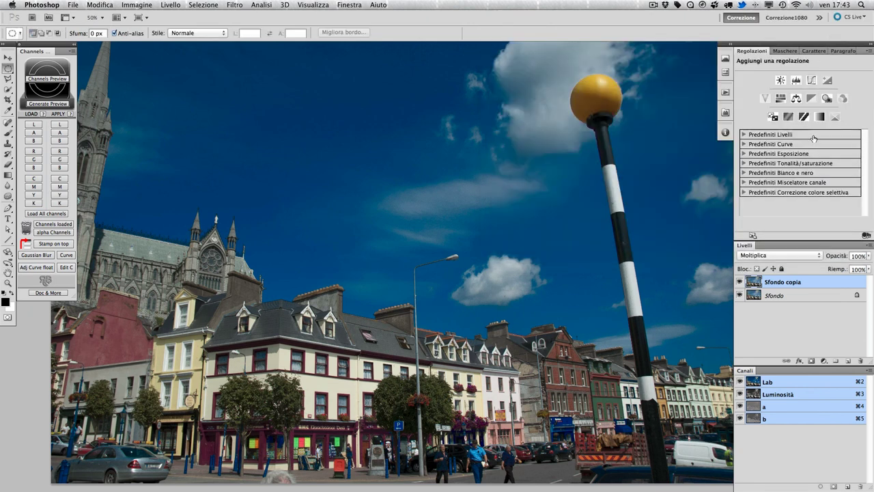
pyautogui.click(739, 281)
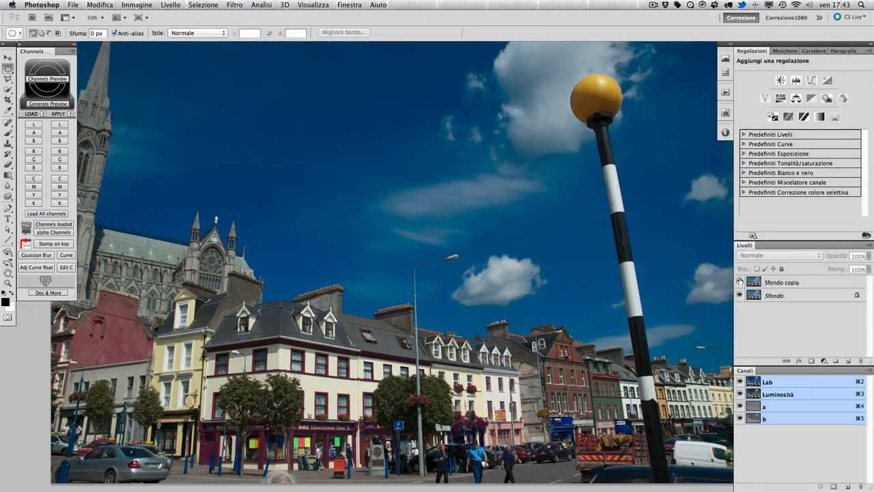
# Toggle the Multiply copy on and off to compare the results.
pyautogui.click(740, 282)
pyautogui.click(739, 281)
pyautogui.click(740, 281)
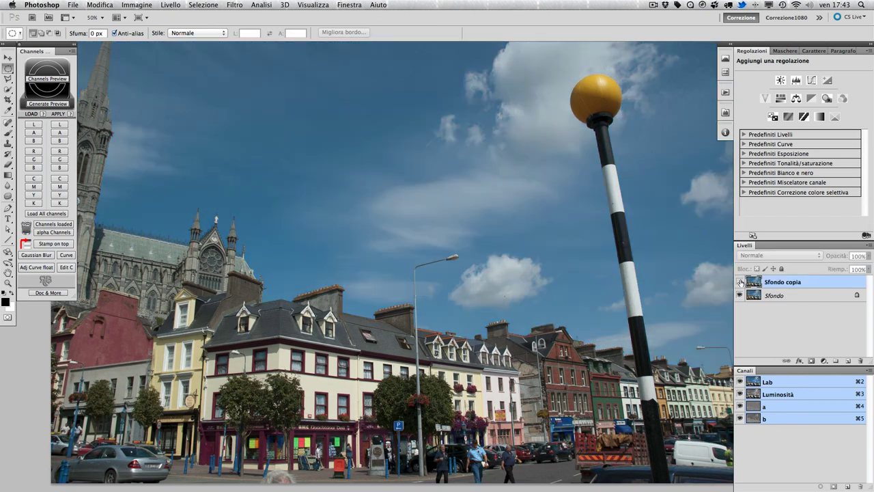
pyautogui.click(740, 281)
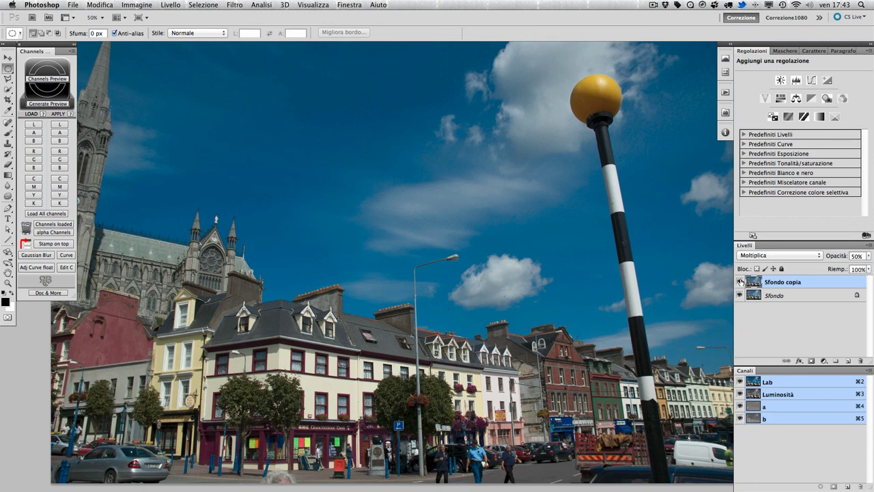
# Reopen Sfondo copia's blending options and view the Luminosità, b and a Blend If ranges.
pyautogui.doubleClick(838, 286)
pyautogui.click(652, 159)
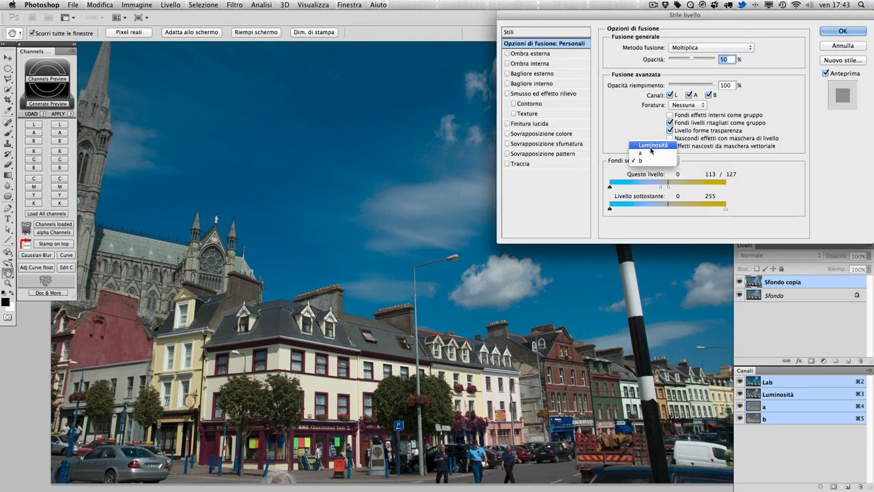
pyautogui.click(653, 145)
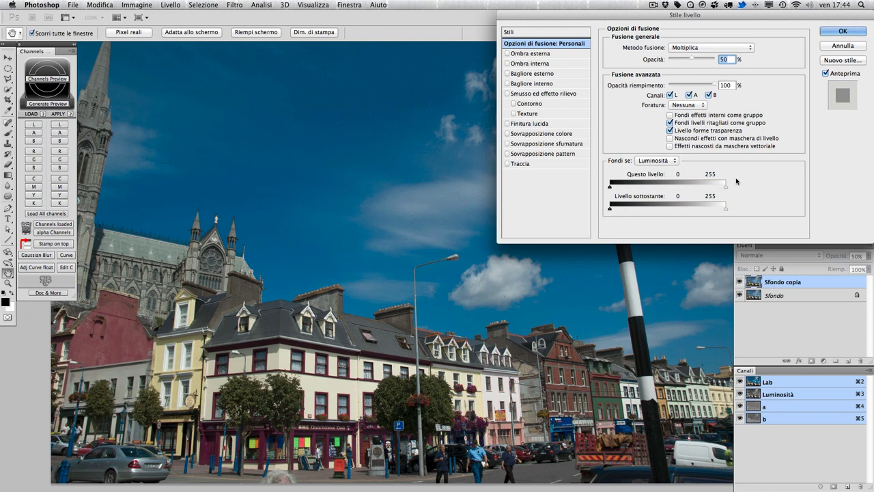
pyautogui.click(652, 161)
pyautogui.click(655, 160)
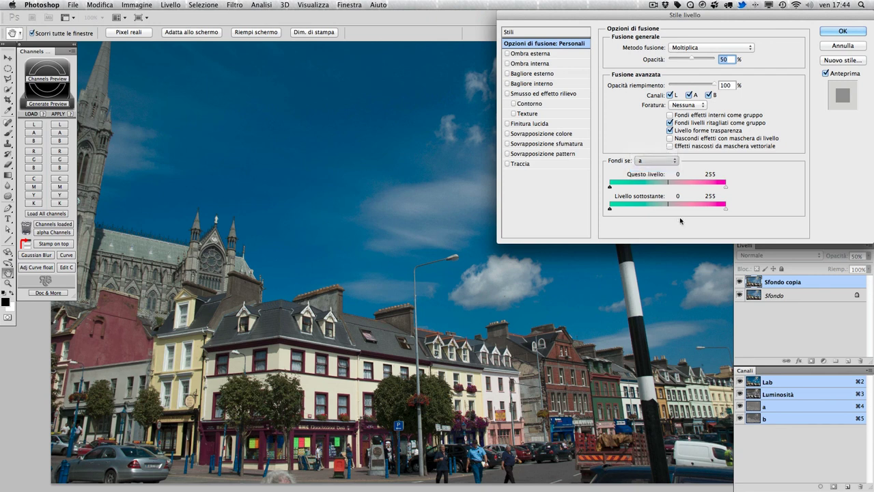
pyautogui.click(659, 162)
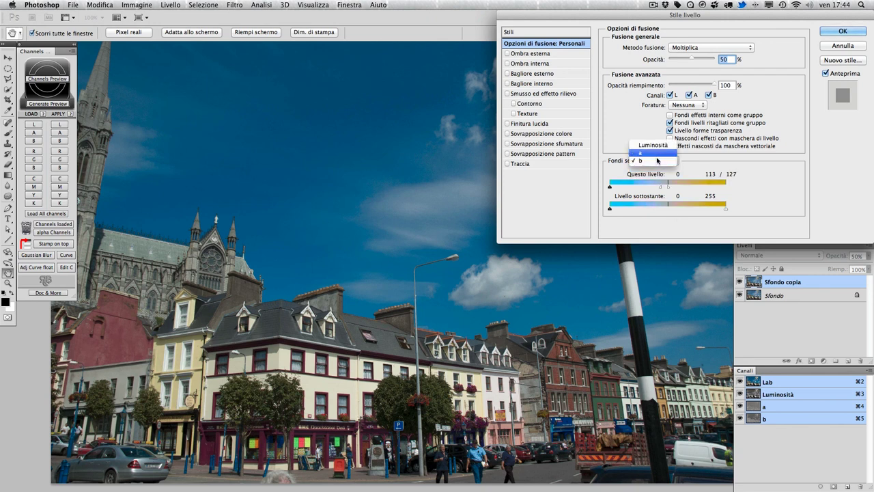
pyautogui.click(656, 154)
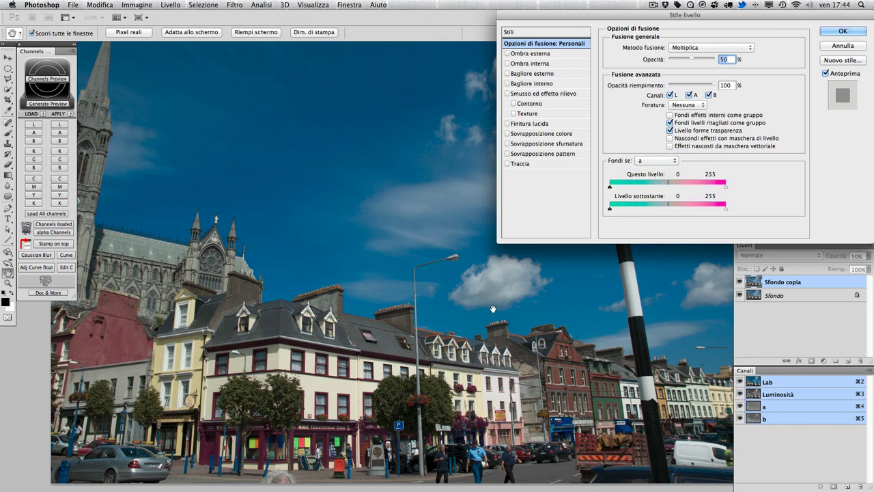